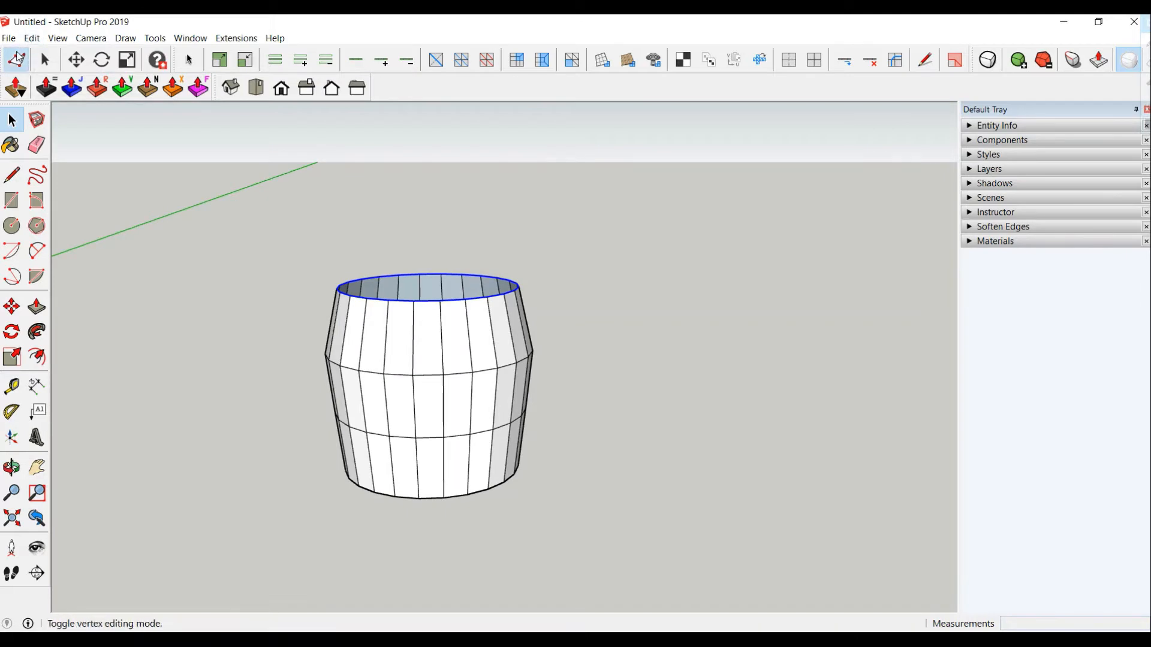
# Scale the selected top edge loop of the barrel shape outward by a factor of about 1.2 with Vertex Tools.
pyautogui.click(17, 60)
pyautogui.moveTo(297, 296); pyautogui.dragTo(272, 295)
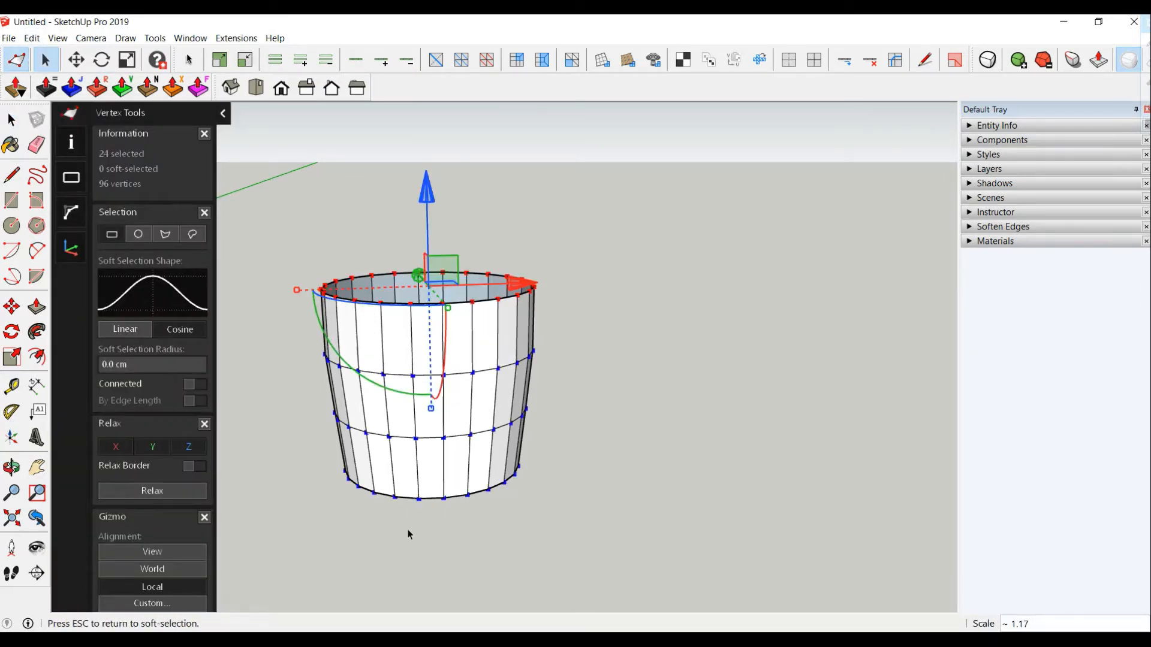
pyautogui.press('o')
pyautogui.moveTo(411, 534); pyautogui.dragTo(414, 496)
pyautogui.press('Escape')
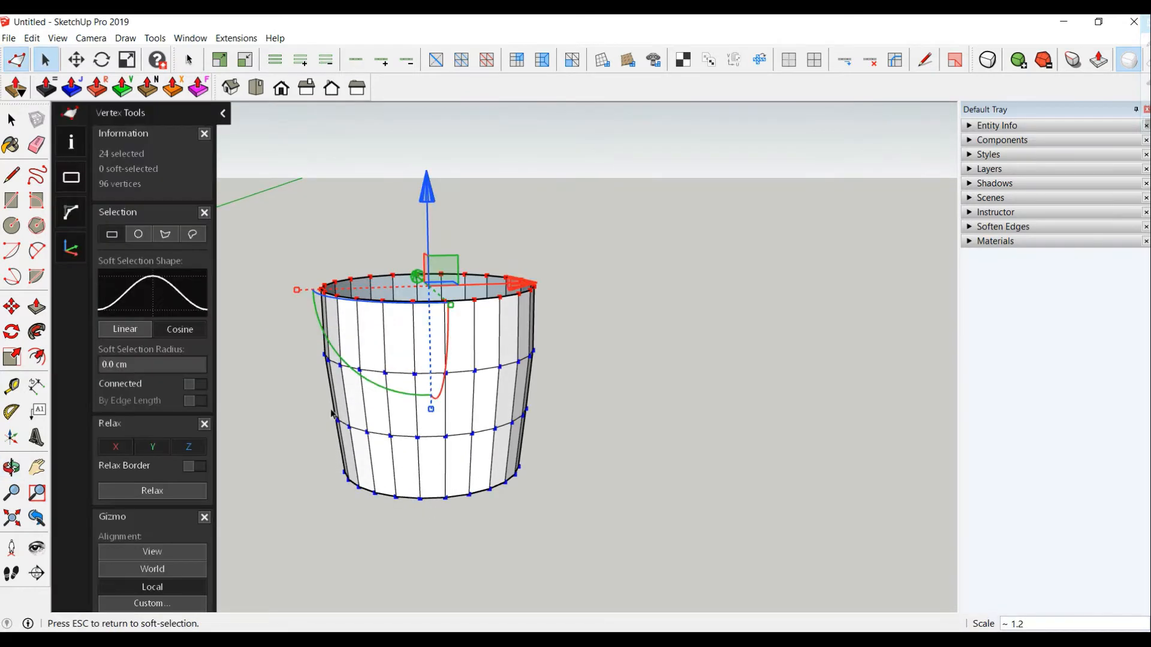
# Extrude the top rim outward at a scale of about 1.06 and raise the new edge loop by 0.3 cm.
pyautogui.scroll(2, 324, 192)
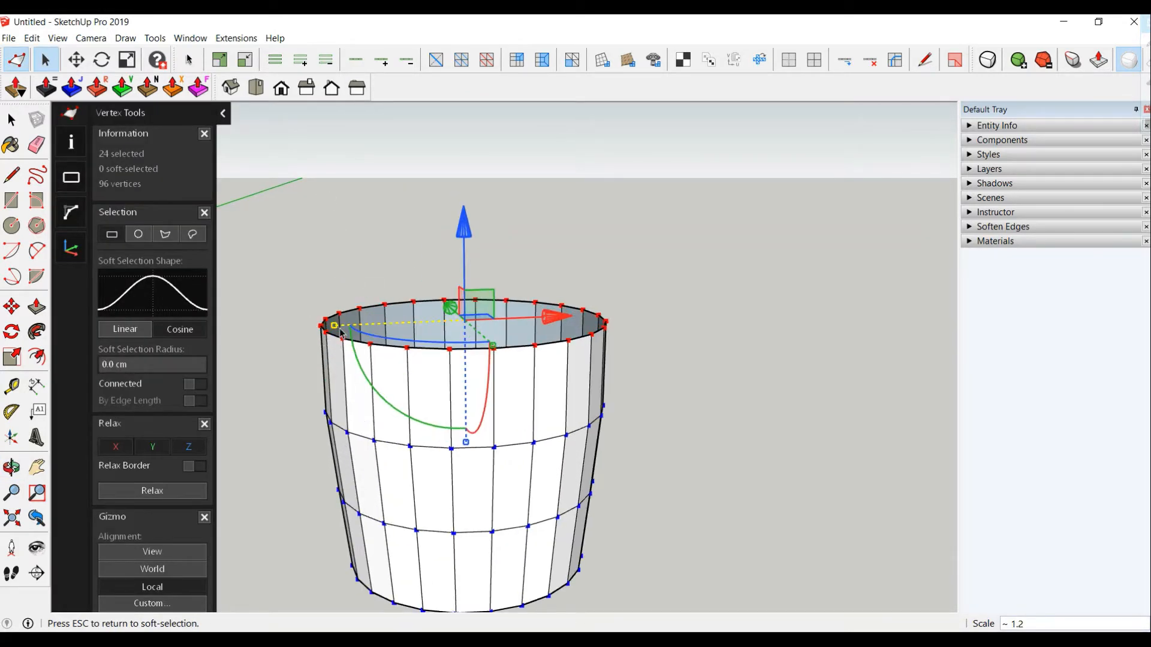
pyautogui.moveTo(333, 330); pyautogui.dragTo(318, 345)
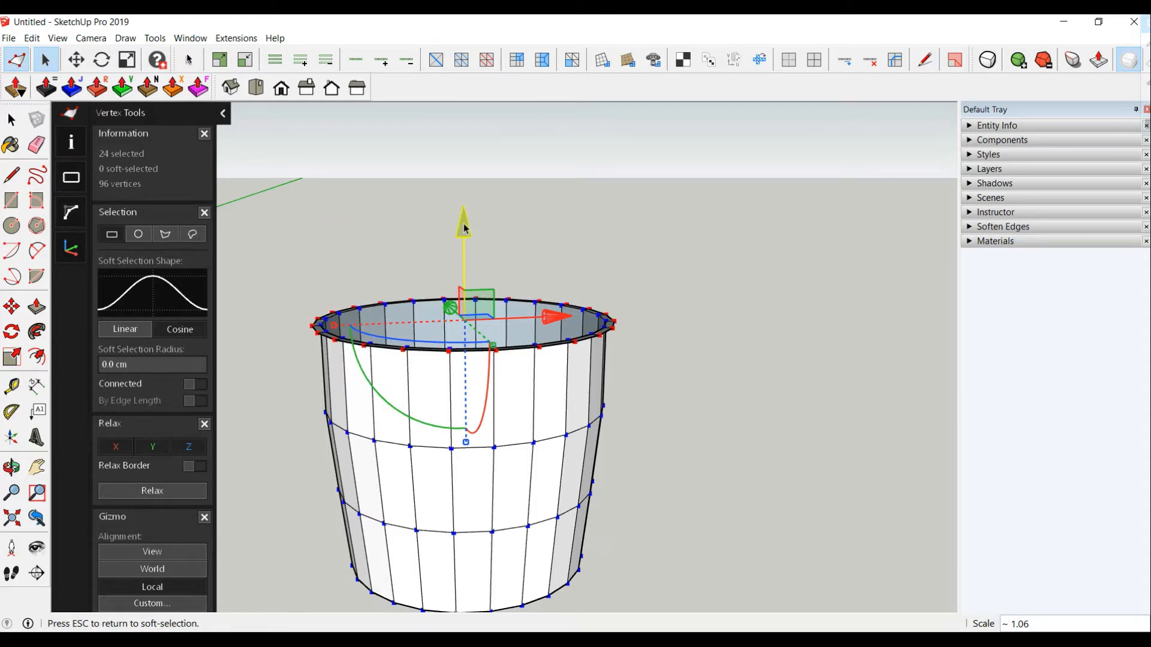
pyautogui.moveTo(466, 230); pyautogui.dragTo(470, 154)
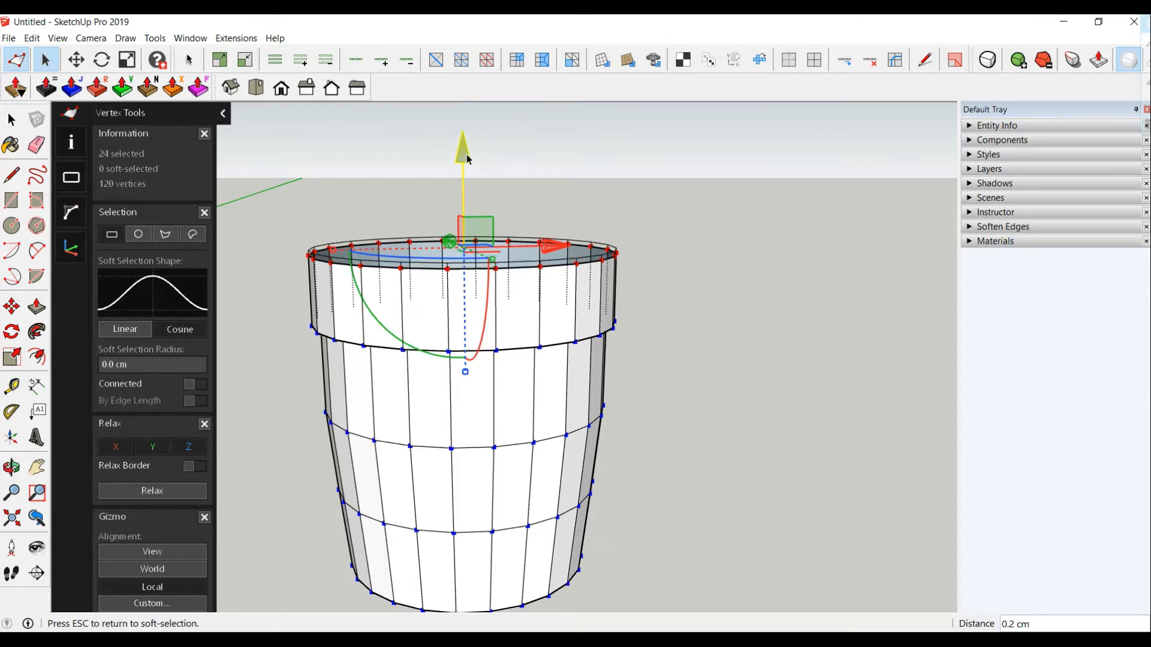
pyautogui.write('0.3')
pyautogui.press('Return')
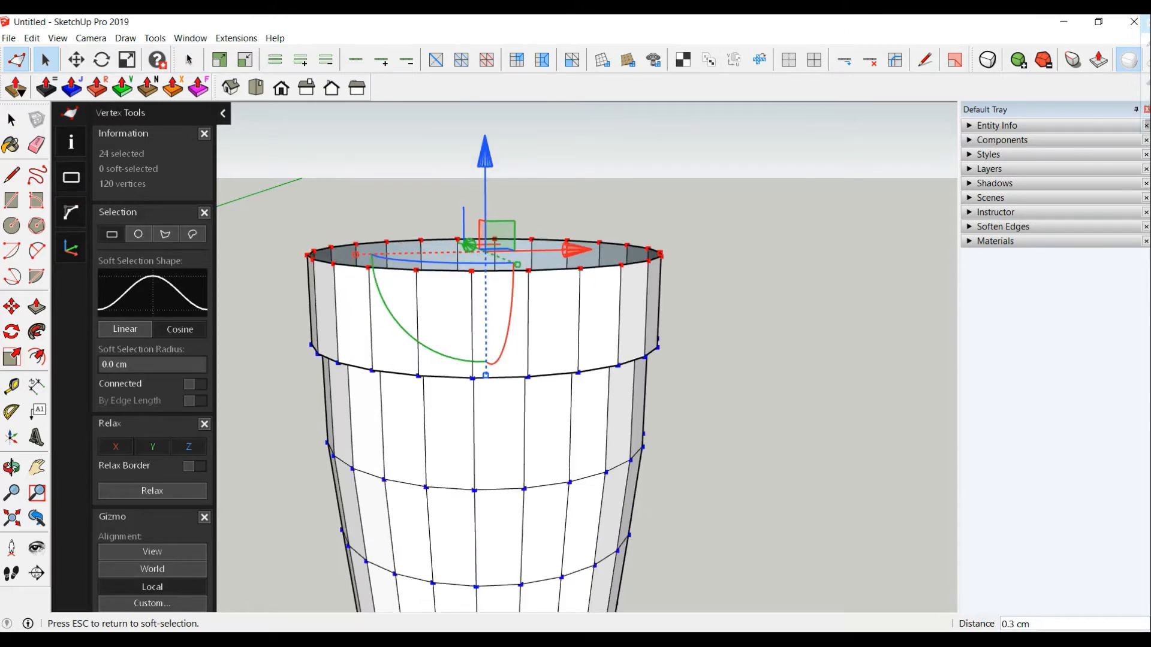
# Extrude the upper rim outward at about 1.05, fold it down about 0.4 cm and flare its lower edge by about 1.02.
pyautogui.moveTo(358, 282); pyautogui.dragTo(358, 264, button='middle')
pyautogui.moveTo(357, 263); pyautogui.dragTo(351, 264)
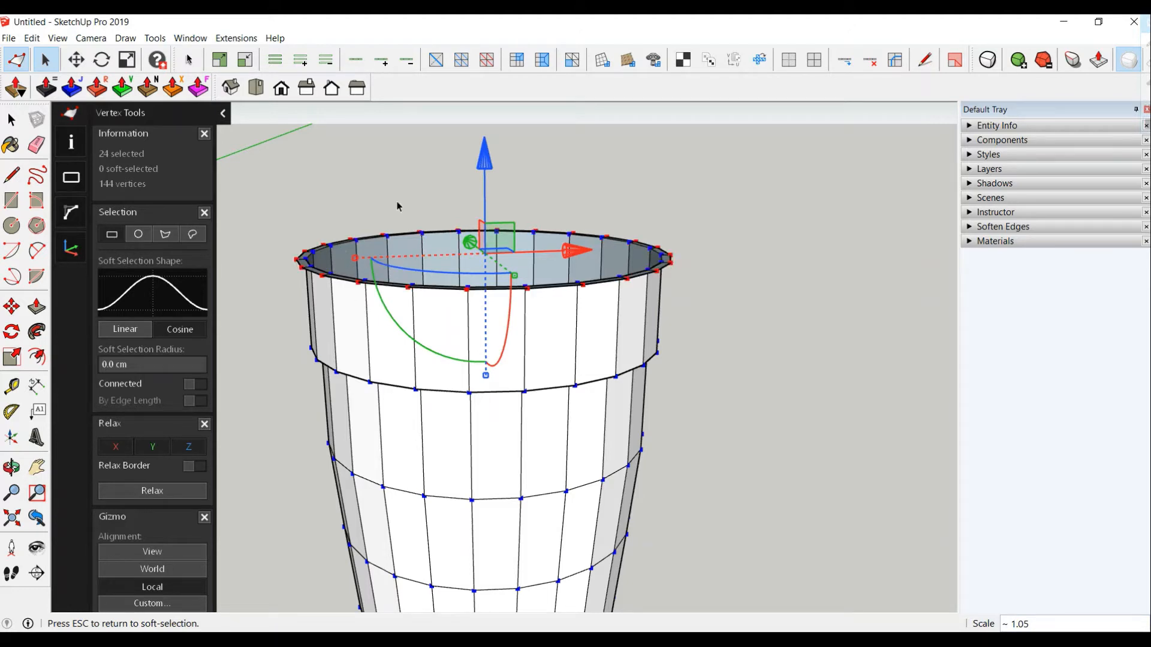
pyautogui.moveTo(486, 172); pyautogui.dragTo(485, 173)
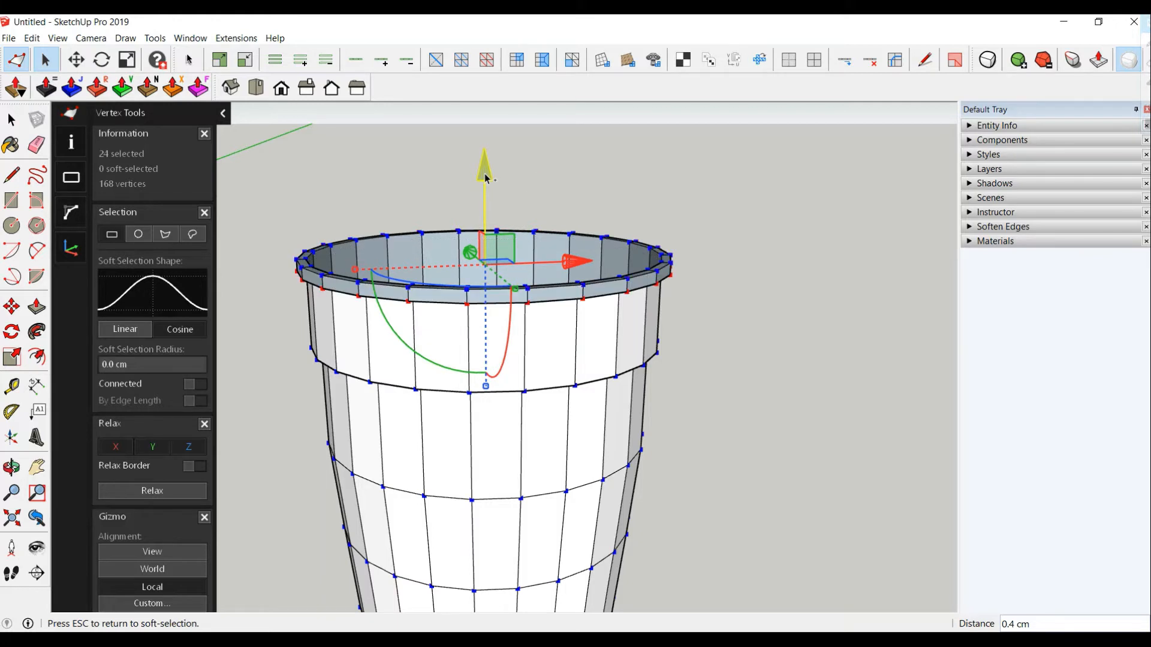
pyautogui.moveTo(357, 273); pyautogui.dragTo(353, 272)
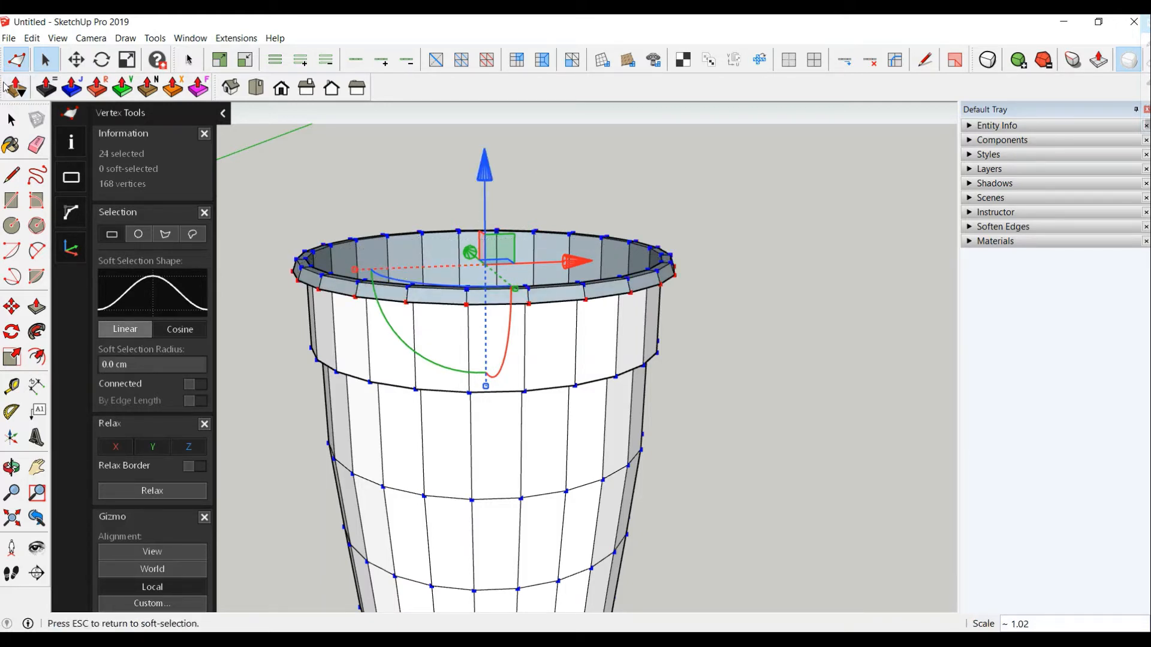
# Insert an edge loop around the narrow ledge beneath the upper band and lower it about 0.1 cm.
pyautogui.click(12, 123)
pyautogui.scroll(-3, 558, 303)
pyautogui.moveTo(532, 329); pyautogui.dragTo(531, 290, button='middle')
pyautogui.scroll(6, 532, 290)
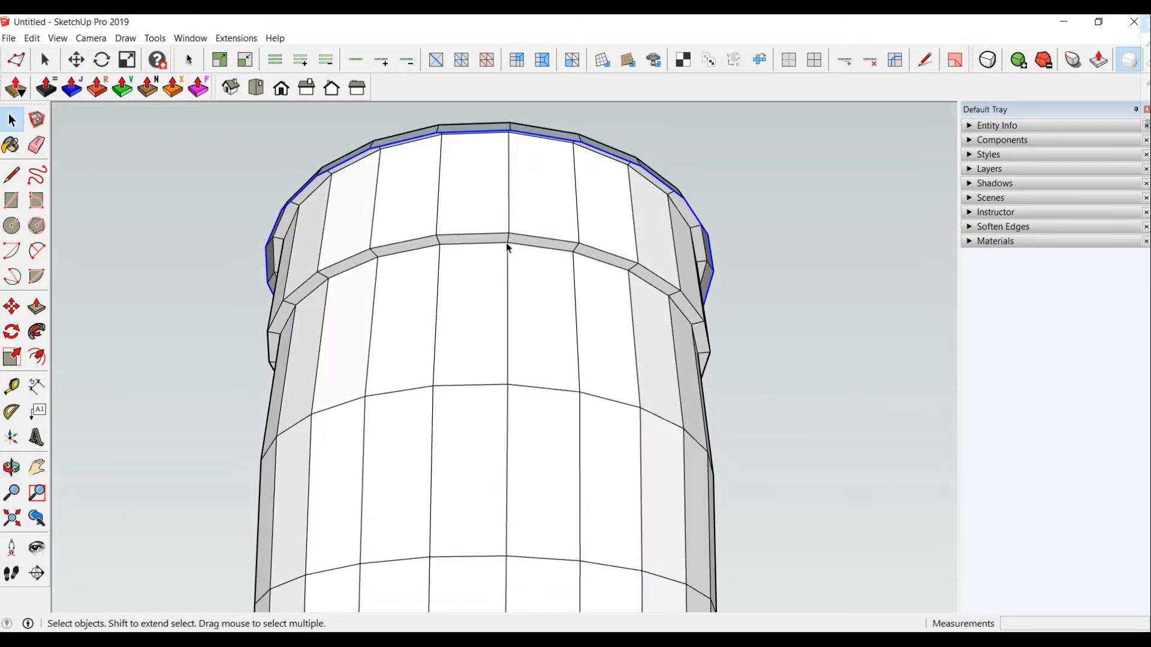
pyautogui.click(508, 239)
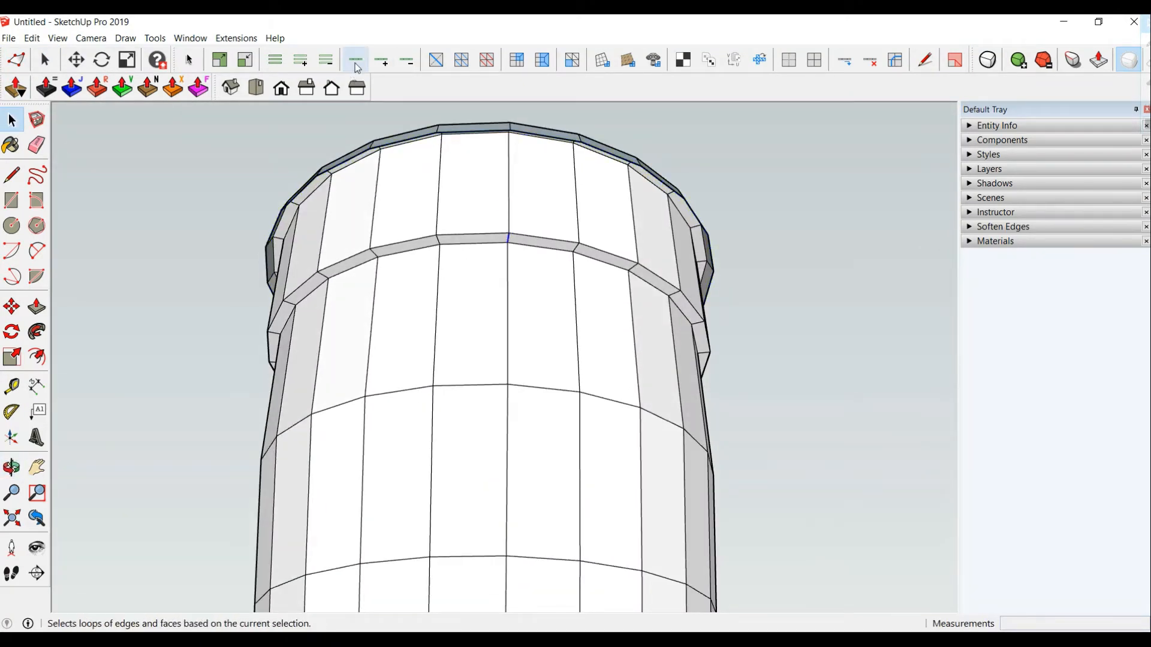
pyautogui.click(283, 64)
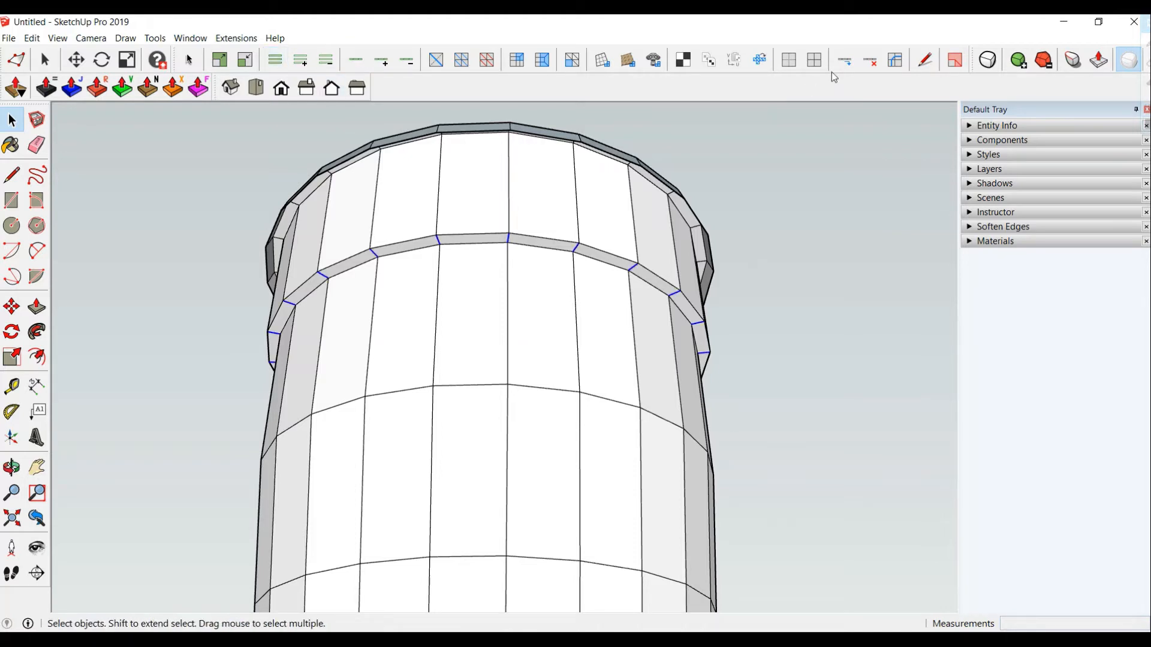
pyautogui.click(843, 55)
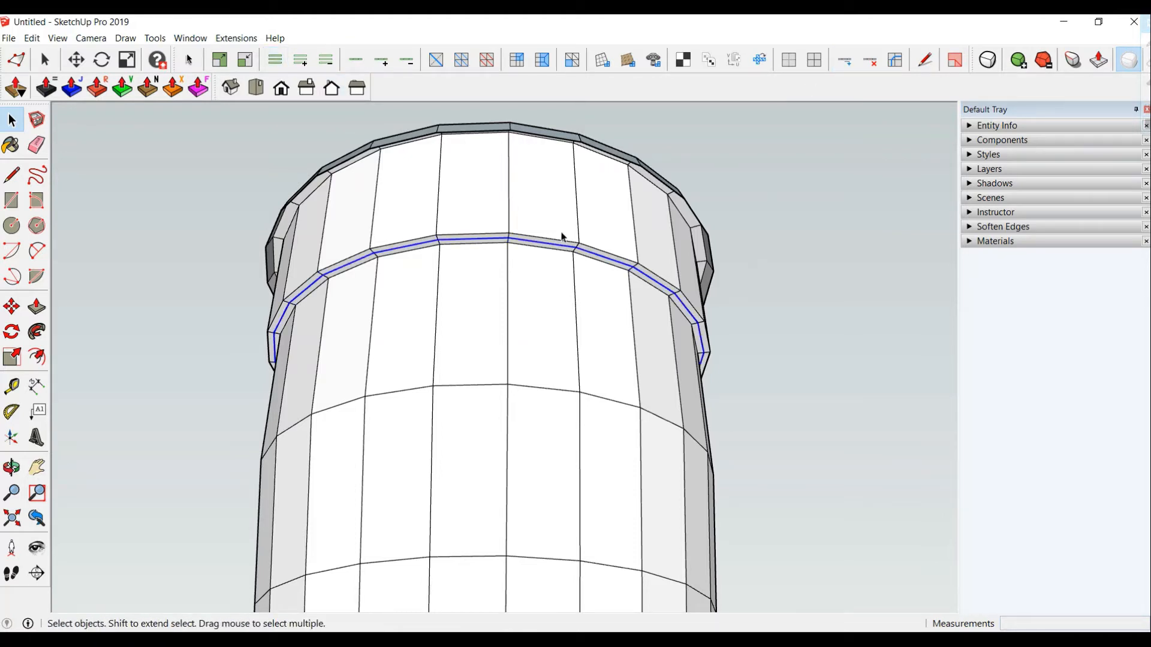
pyautogui.click(16, 60)
pyautogui.moveTo(488, 292); pyautogui.dragTo(490, 296)
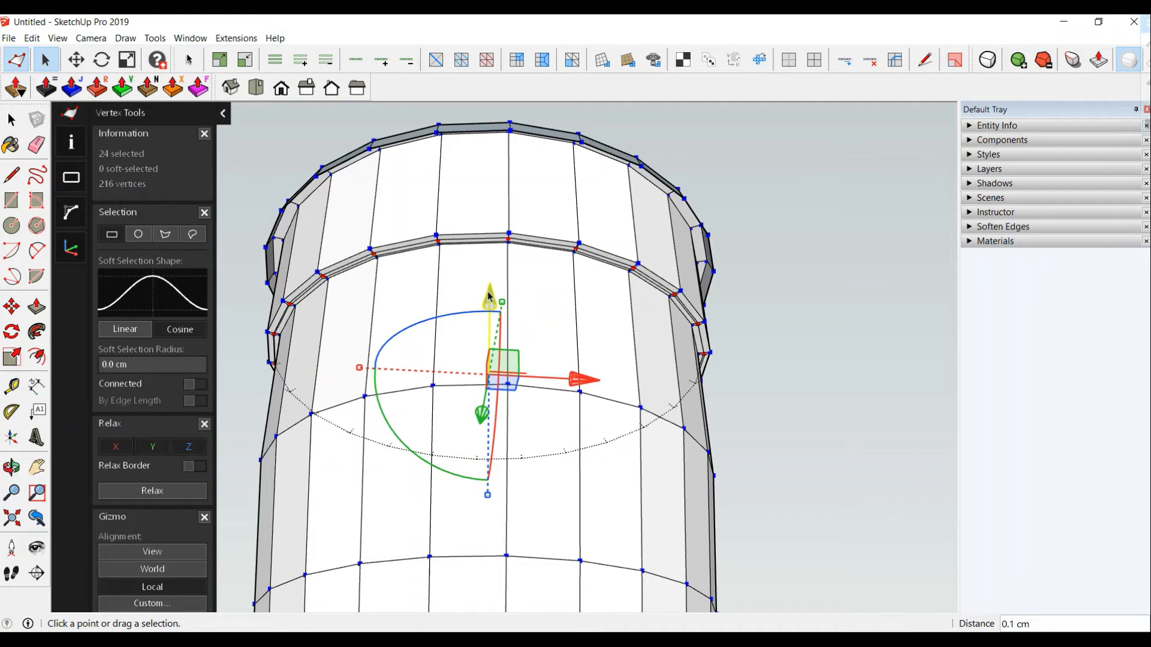
# Delete the face closing the bottom of the pot.
pyautogui.scroll(-6, 490, 296)
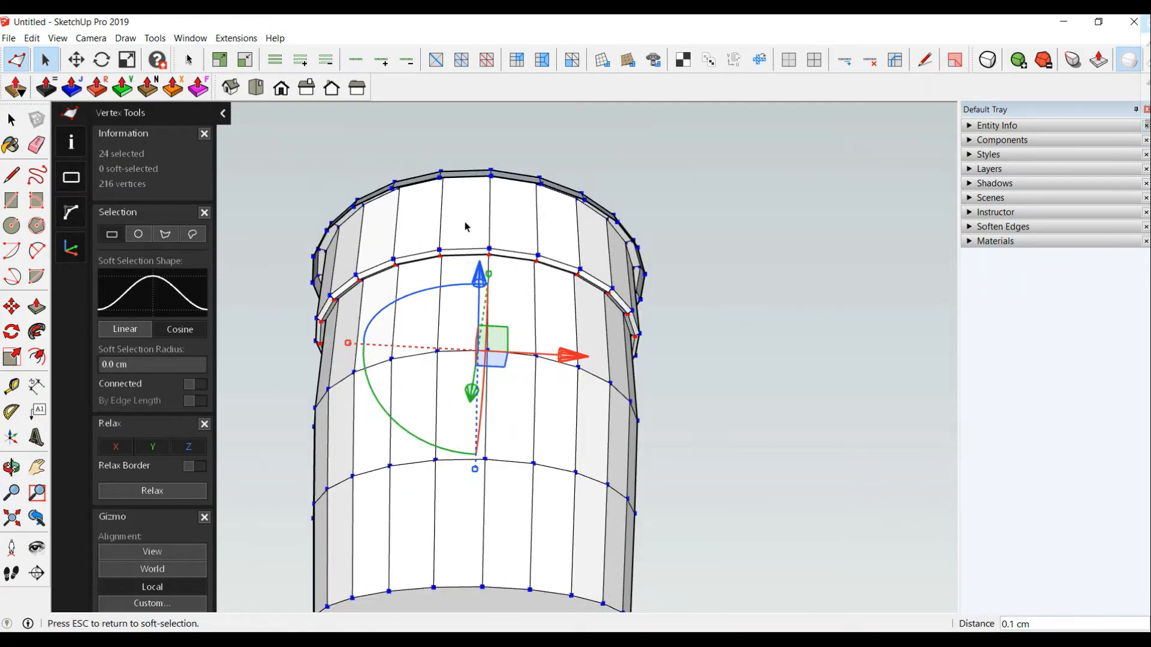
pyautogui.press('o')
pyautogui.moveTo(489, 432); pyautogui.dragTo(467, 429, button='middle')
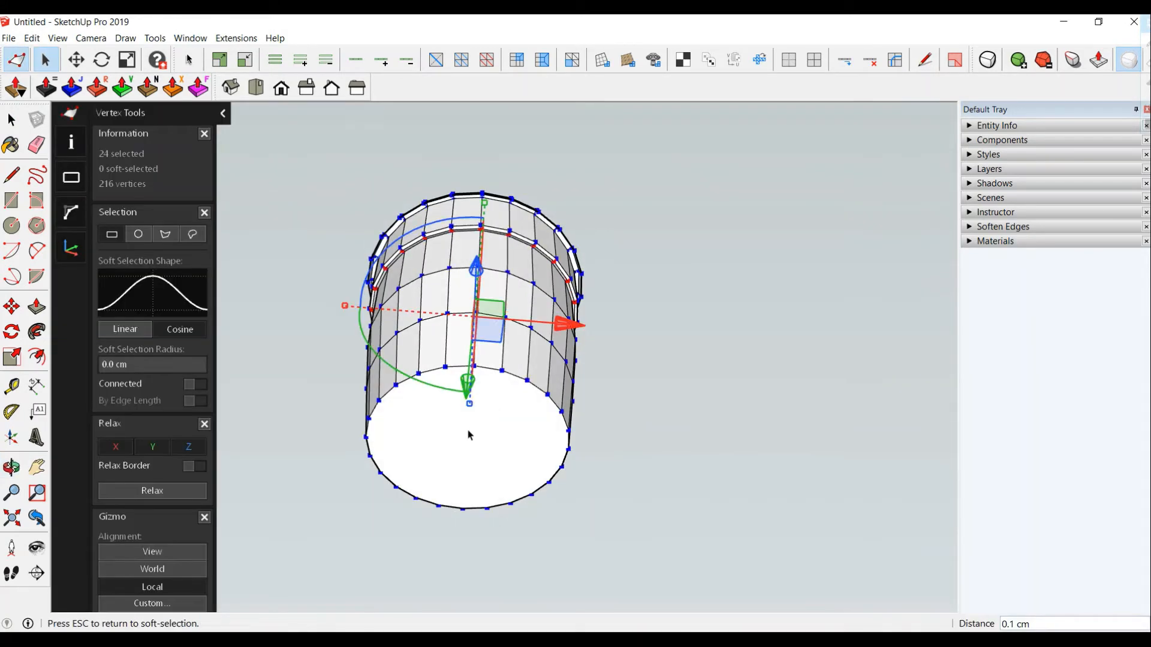
pyautogui.click(12, 119)
pyautogui.click(498, 447)
pyautogui.scroll(3, 471, 445)
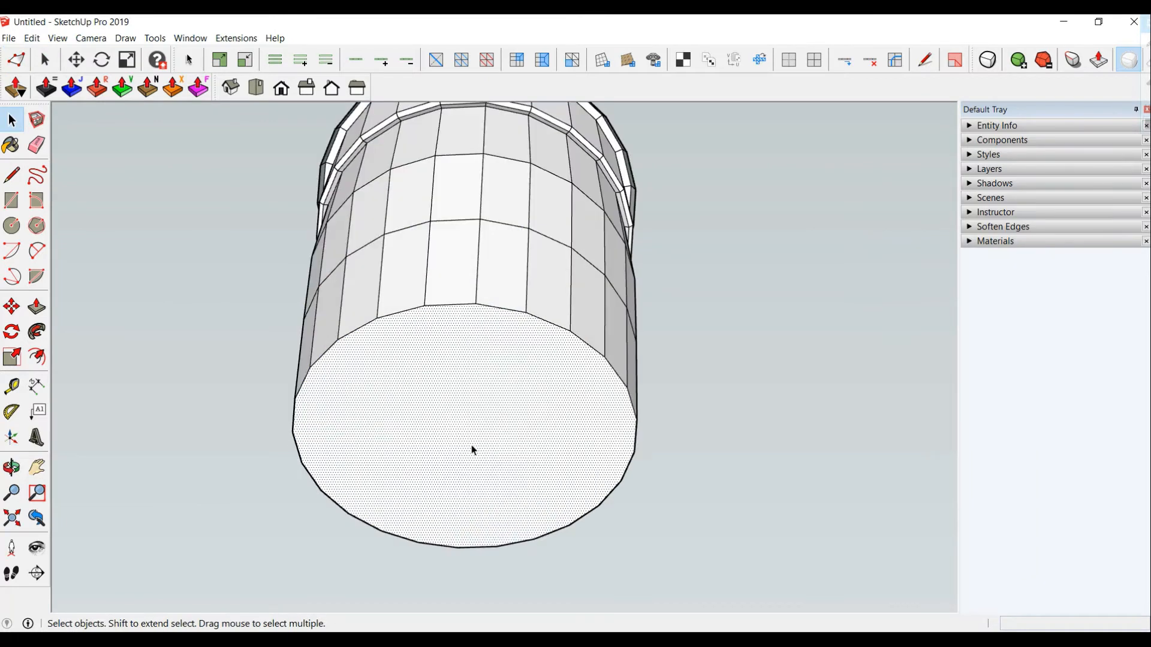
pyautogui.press('Delete')
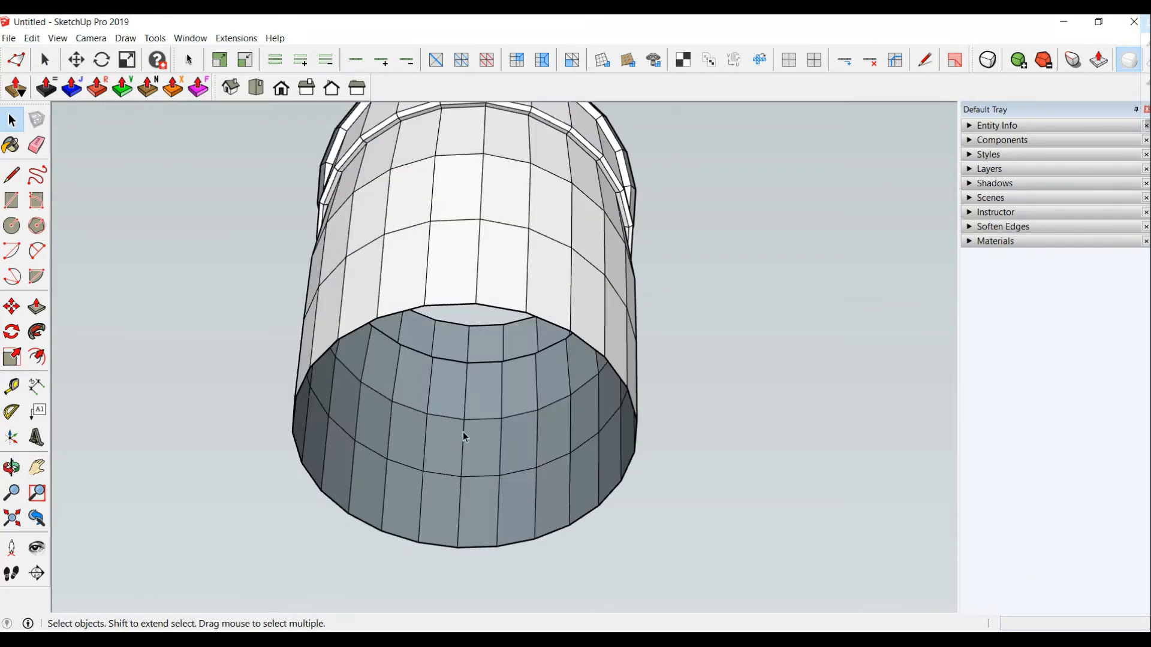
# Extrude the open bottom edge loop downward about 0.3 cm and scale it inward to about 0.9.
pyautogui.click(465, 306)
pyautogui.click(357, 58)
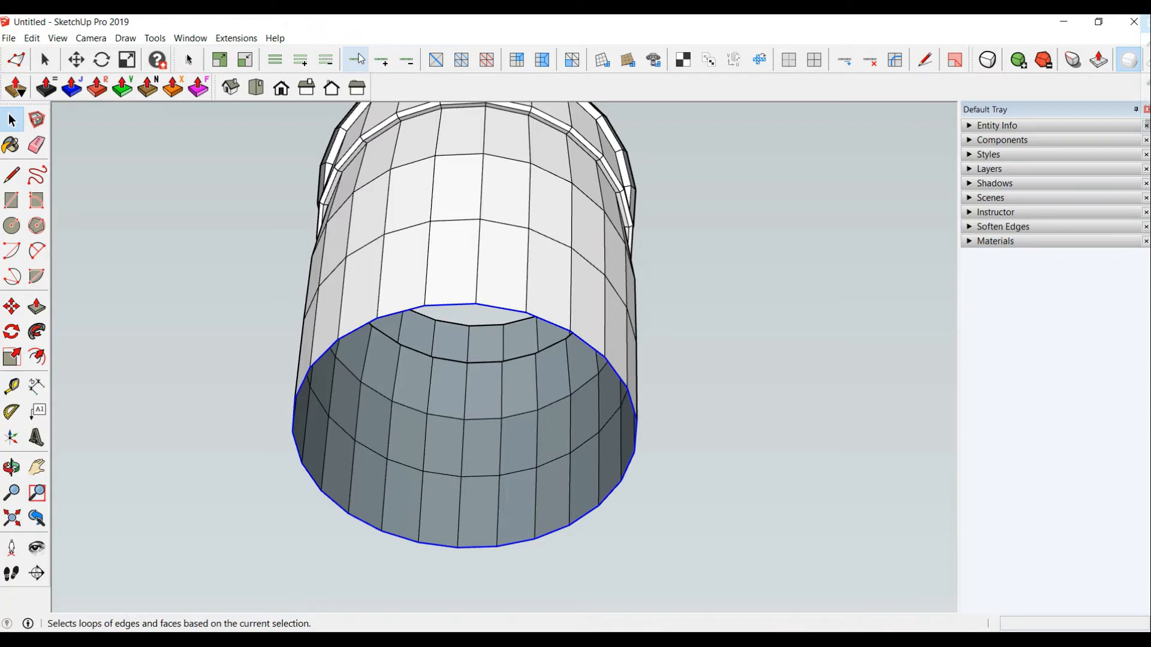
pyautogui.click(16, 59)
pyautogui.moveTo(580, 352); pyautogui.dragTo(519, 452, button='middle')
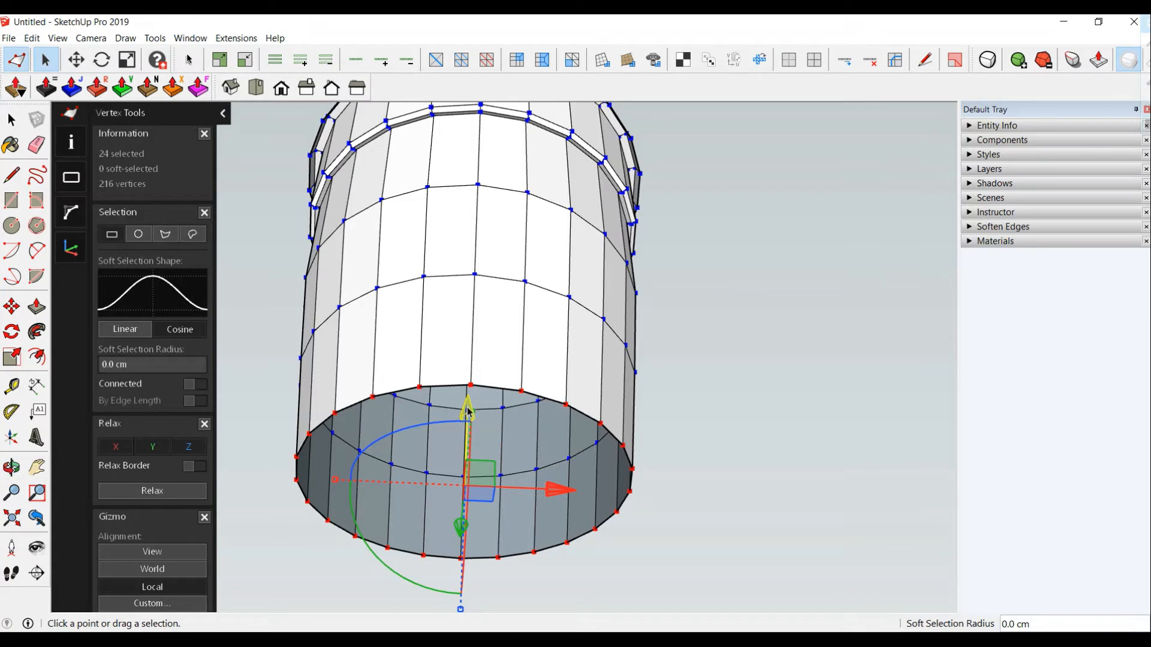
pyautogui.moveTo(468, 413); pyautogui.dragTo(470, 425)
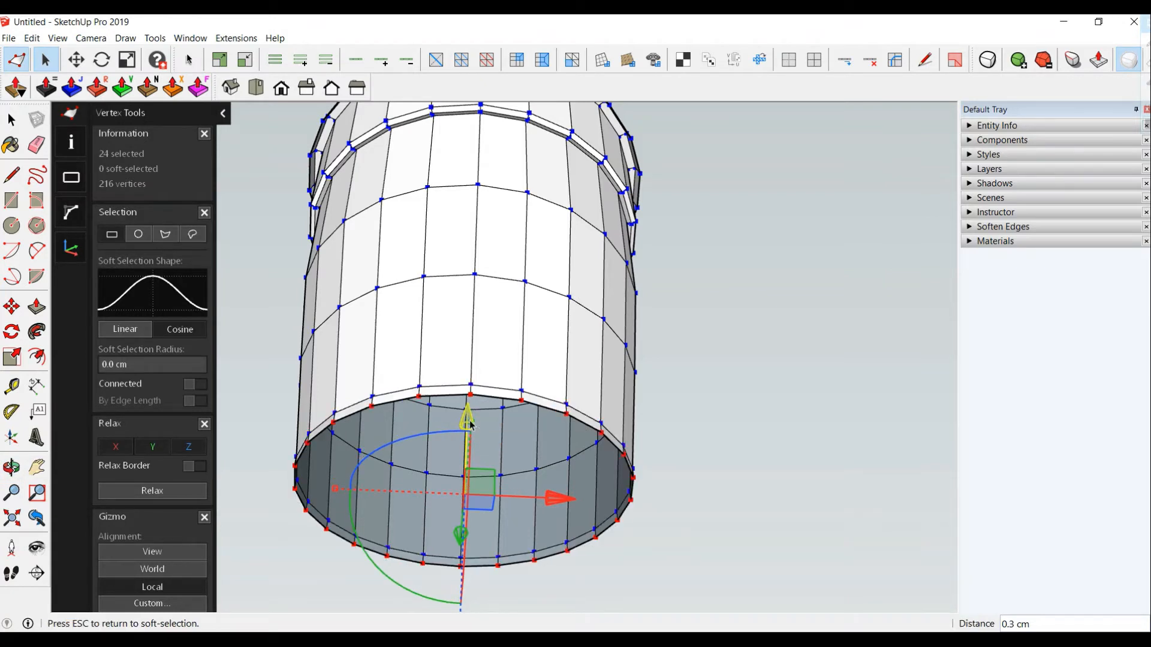
pyautogui.moveTo(337, 492); pyautogui.dragTo(346, 488)
# Move the inner bottom ring up so that it lies roughly level with the outer bottom edge.
pyautogui.scroll(3, 324, 492)
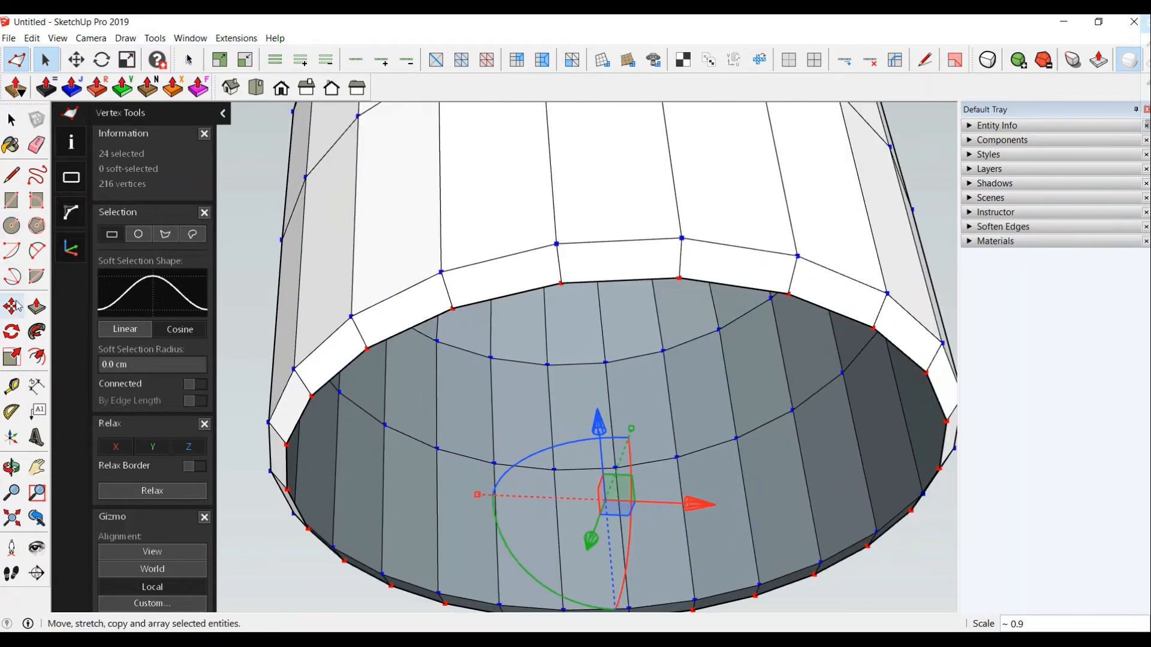
pyautogui.moveTo(398, 481); pyautogui.dragTo(303, 519, button='middle')
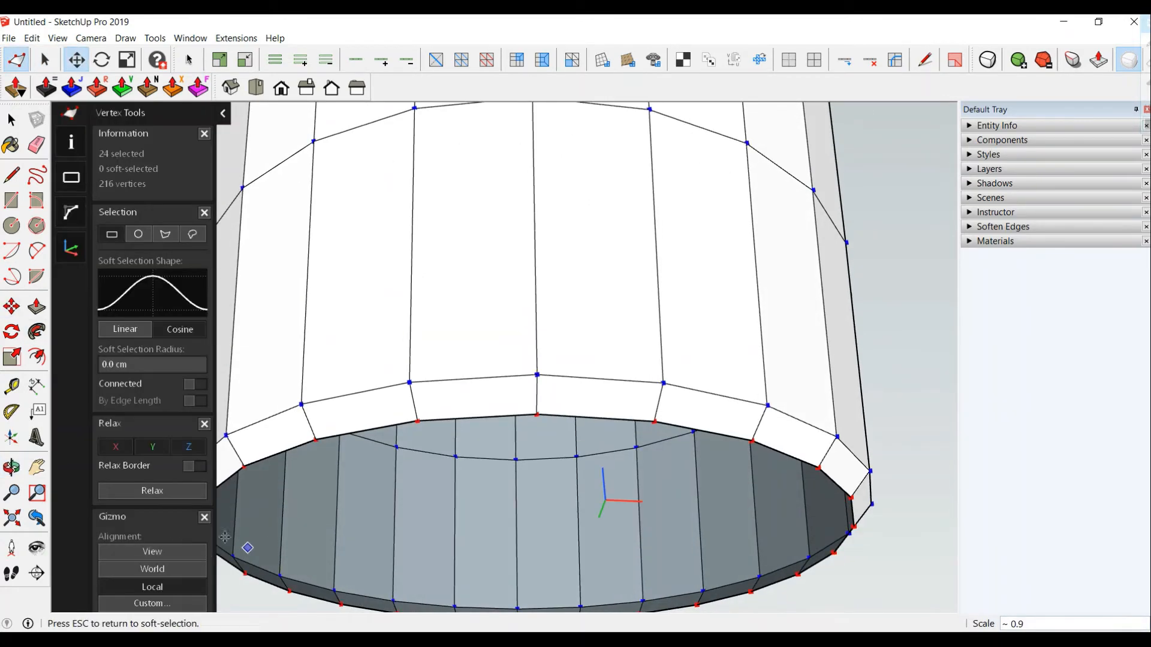
pyautogui.click(245, 469)
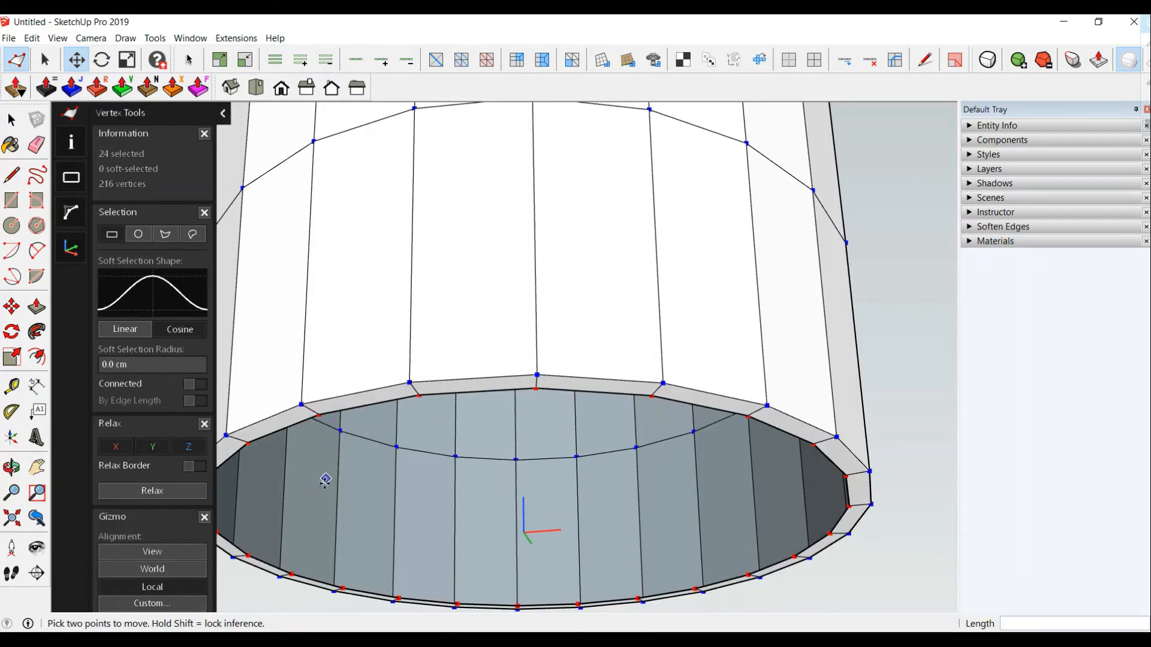
pyautogui.moveTo(324, 478); pyautogui.dragTo(325, 392, button='middle')
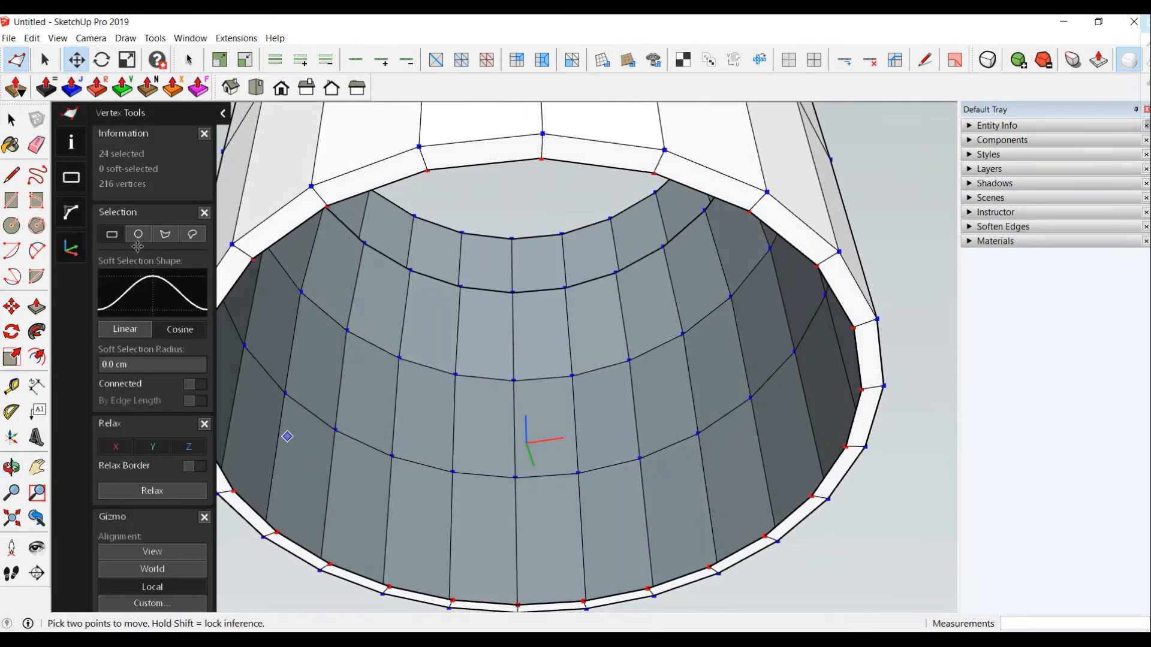
# Close the bottom opening with a face by drawing a line over one segment of the inner ring.
pyautogui.click(11, 119)
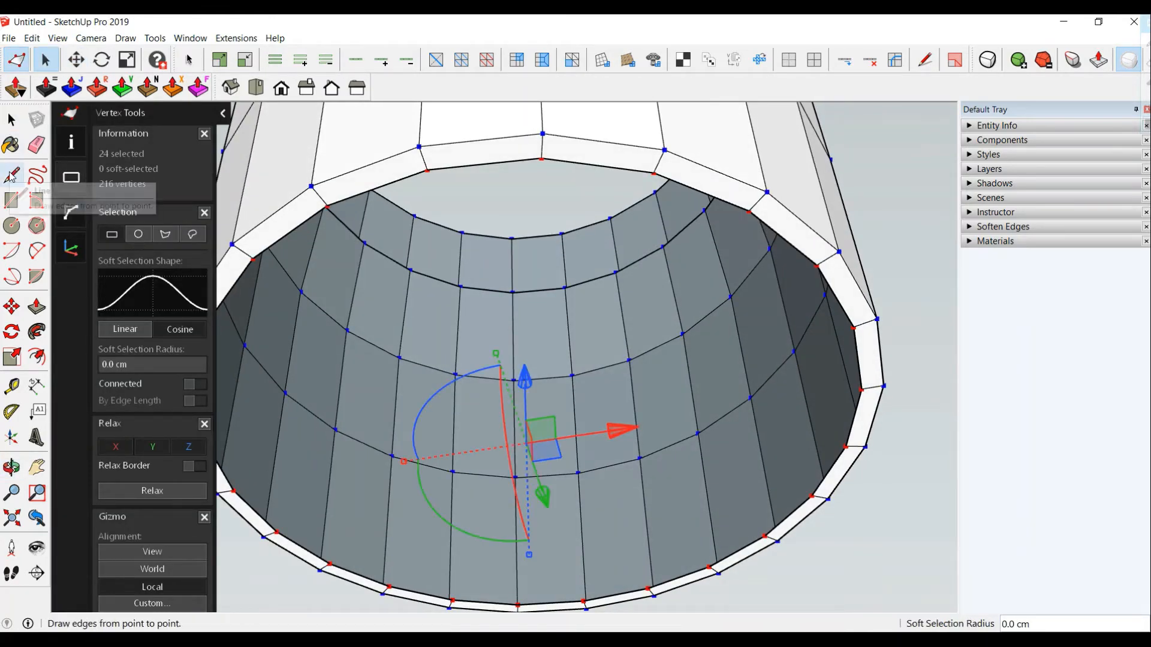
pyautogui.click(11, 176)
pyautogui.click(210, 319)
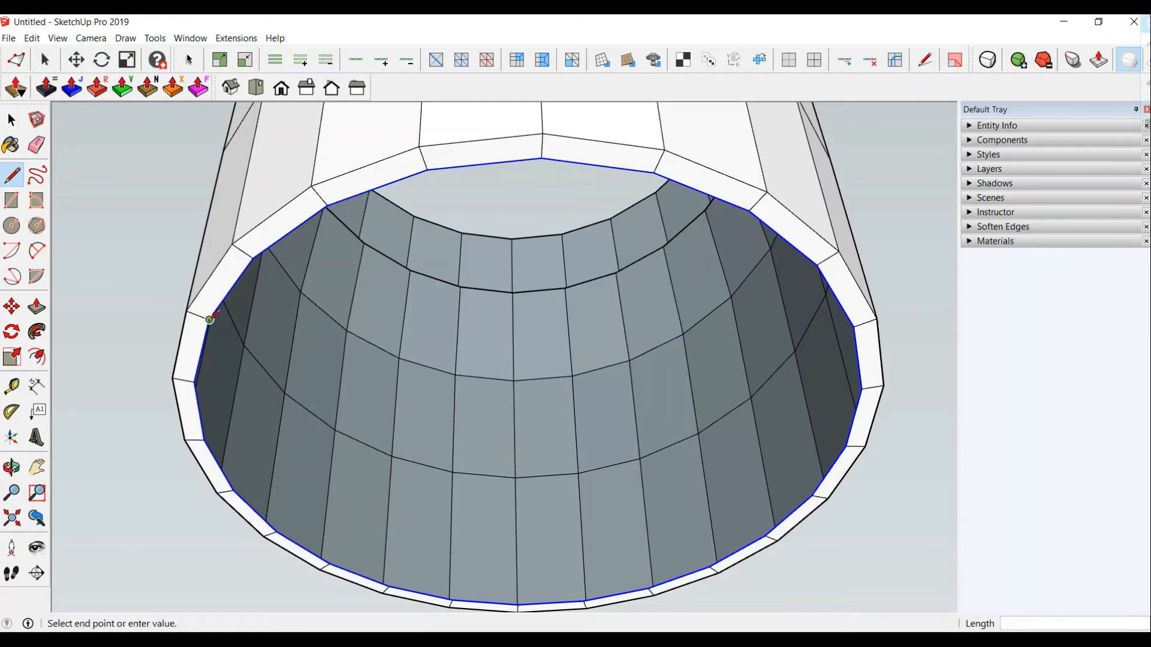
pyautogui.click(253, 257)
# Insert an edge loop around the bottom border ring and lower it about 0.2 cm to form a foot.
pyautogui.scroll(-2, 351, 258)
pyautogui.moveTo(399, 256); pyautogui.dragTo(373, 437, button='middle')
pyautogui.scroll(3, 324, 414)
pyautogui.press('space')
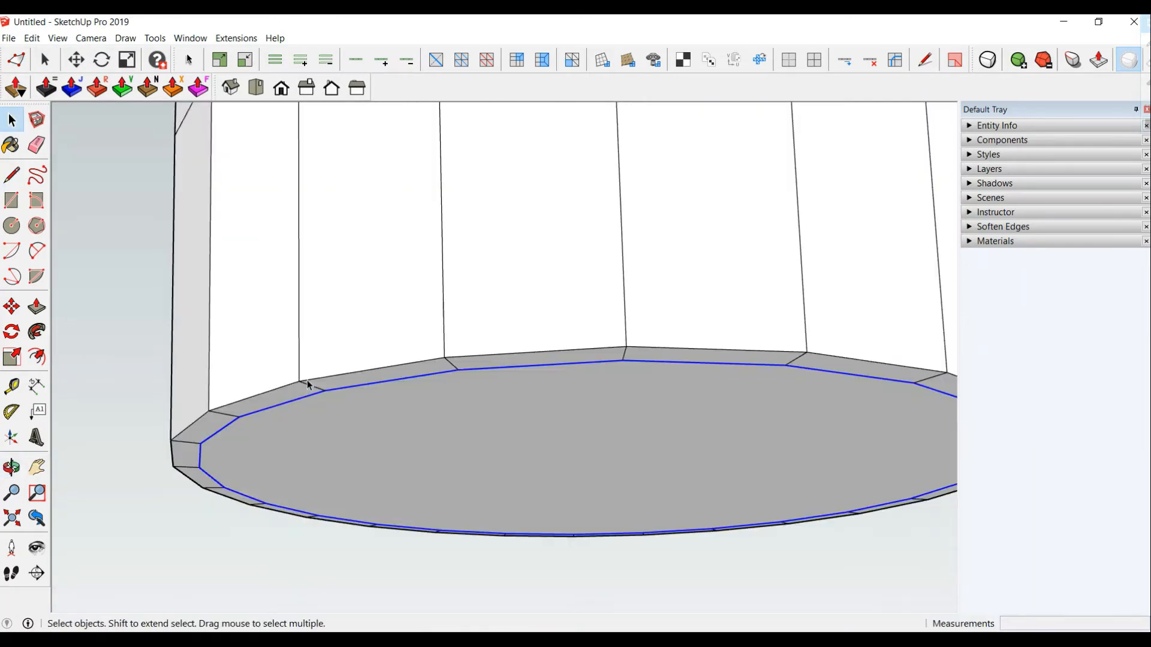
pyautogui.click(308, 386)
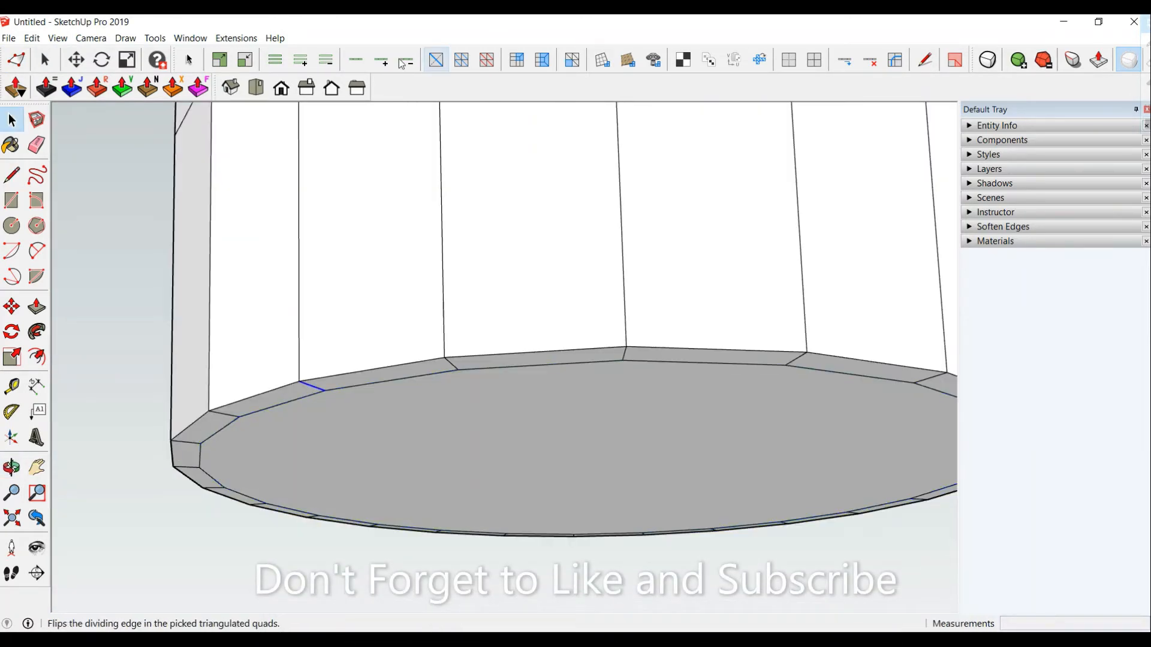
pyautogui.click(275, 60)
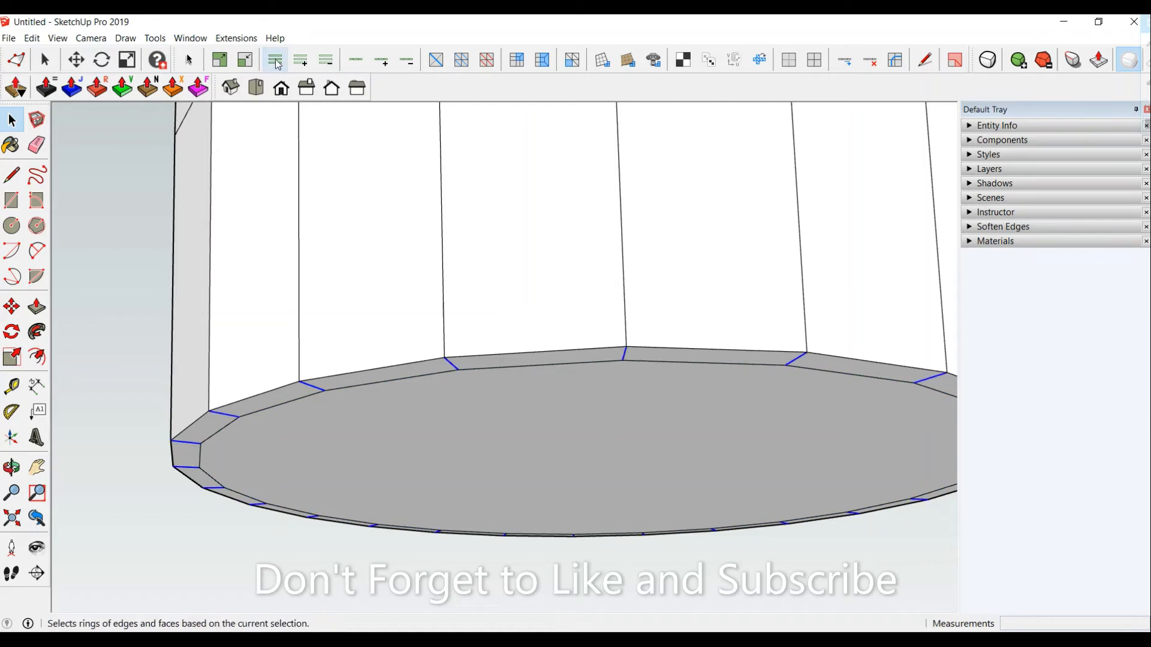
pyautogui.click(841, 63)
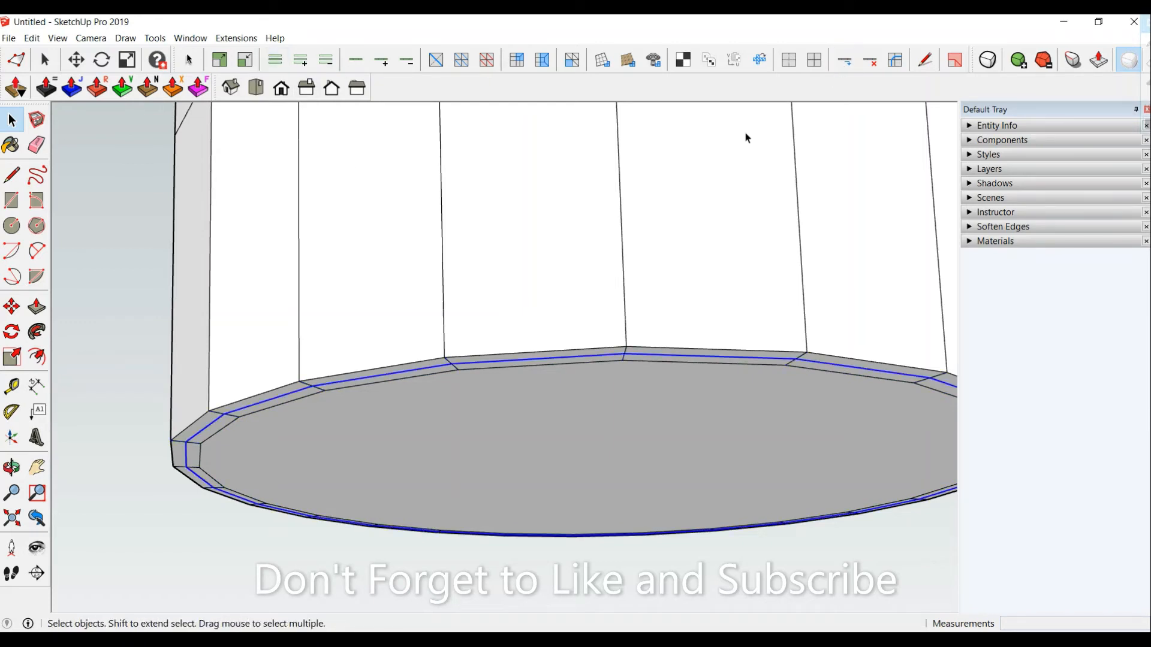
pyautogui.click(16, 59)
pyautogui.moveTo(583, 414); pyautogui.dragTo(582, 420)
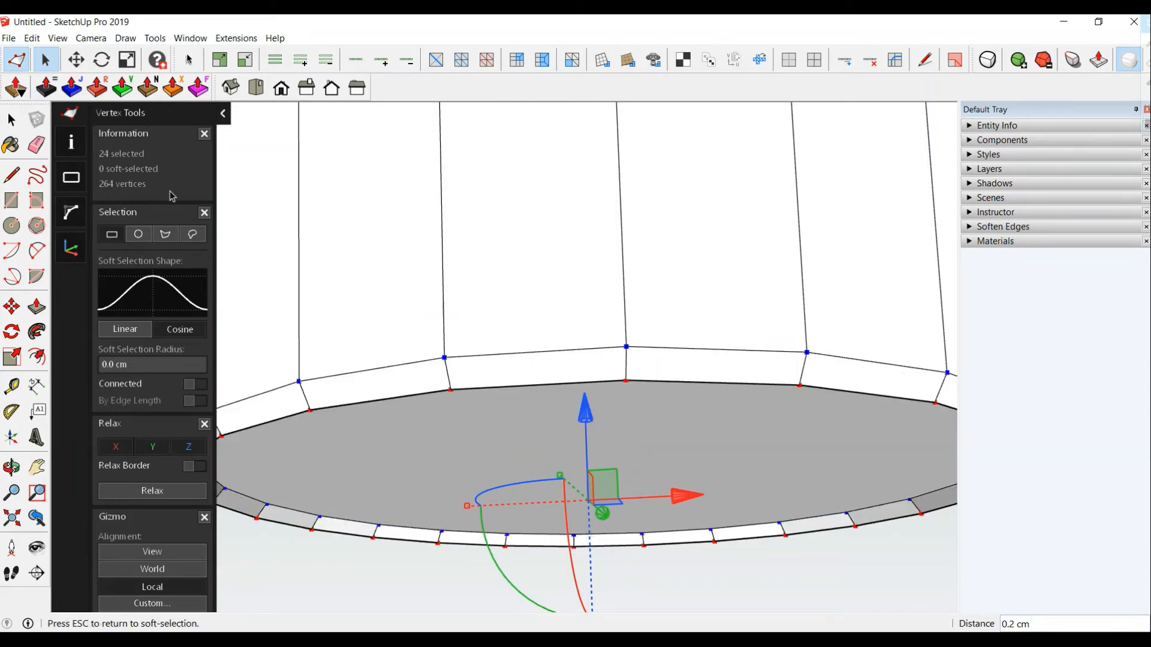
# Select the pot's bottom face and add a centerpoint to it.
pyautogui.click(10, 120)
pyautogui.scroll(-3, 354, 306)
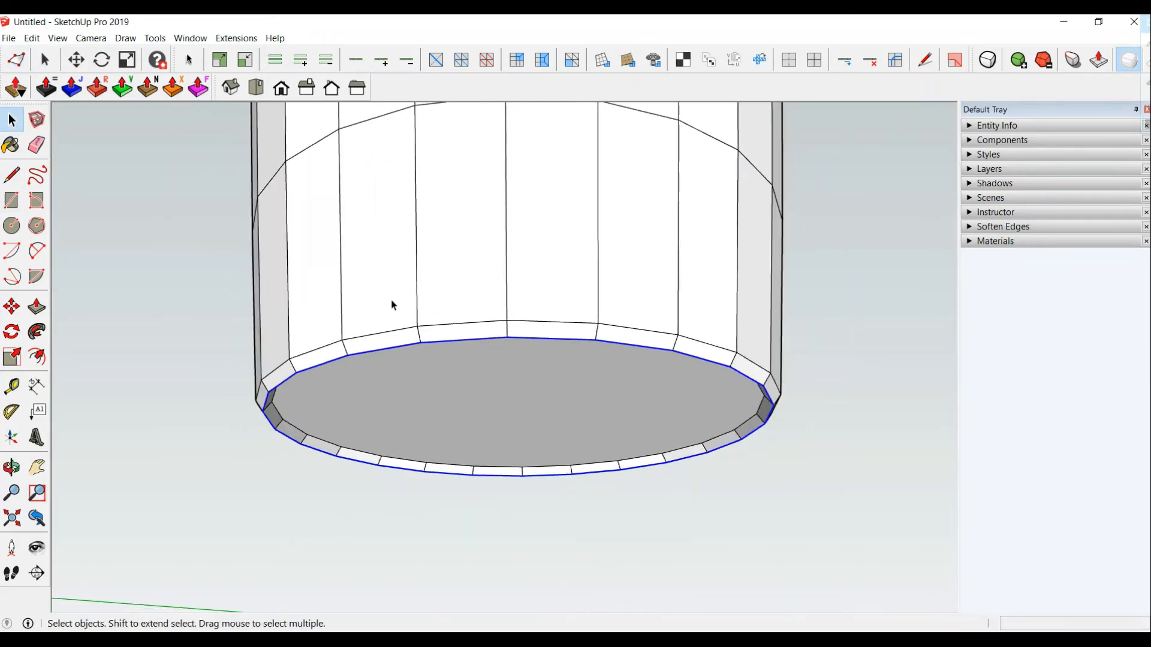
pyautogui.moveTo(391, 304); pyautogui.dragTo(528, 488, button='middle')
pyautogui.scroll(-2, 527, 488)
pyautogui.moveTo(538, 411); pyautogui.dragTo(537, 252, button='middle')
pyautogui.click(254, 601)
pyautogui.moveTo(599, 549); pyautogui.dragTo(595, 397, button='middle')
pyautogui.click(591, 418)
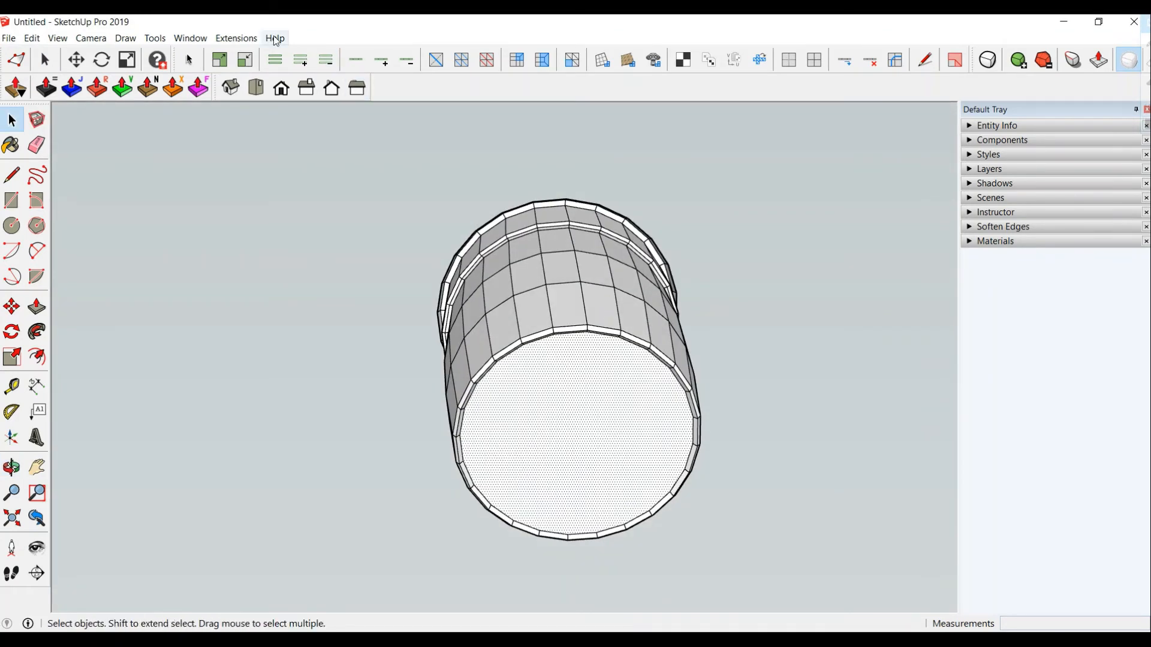
pyautogui.click(236, 37)
pyautogui.click(283, 103)
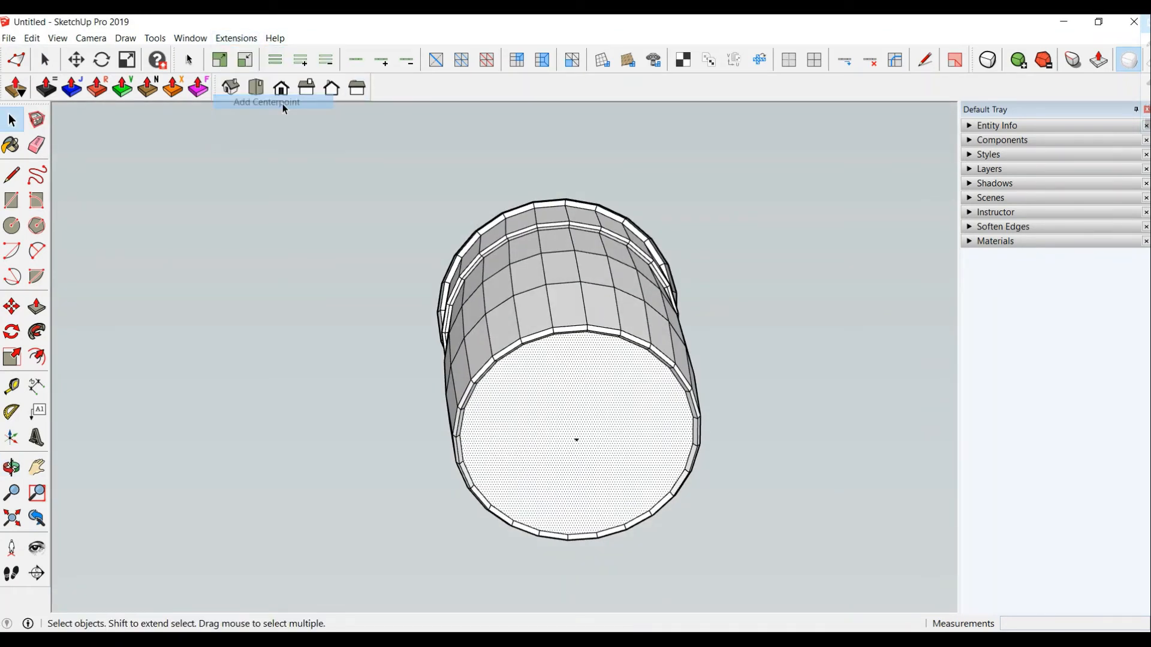
# Draw a circle with a 0.3 cm radius on the bottom face, centred on the added centerpoint.
pyautogui.scroll(3, 578, 459)
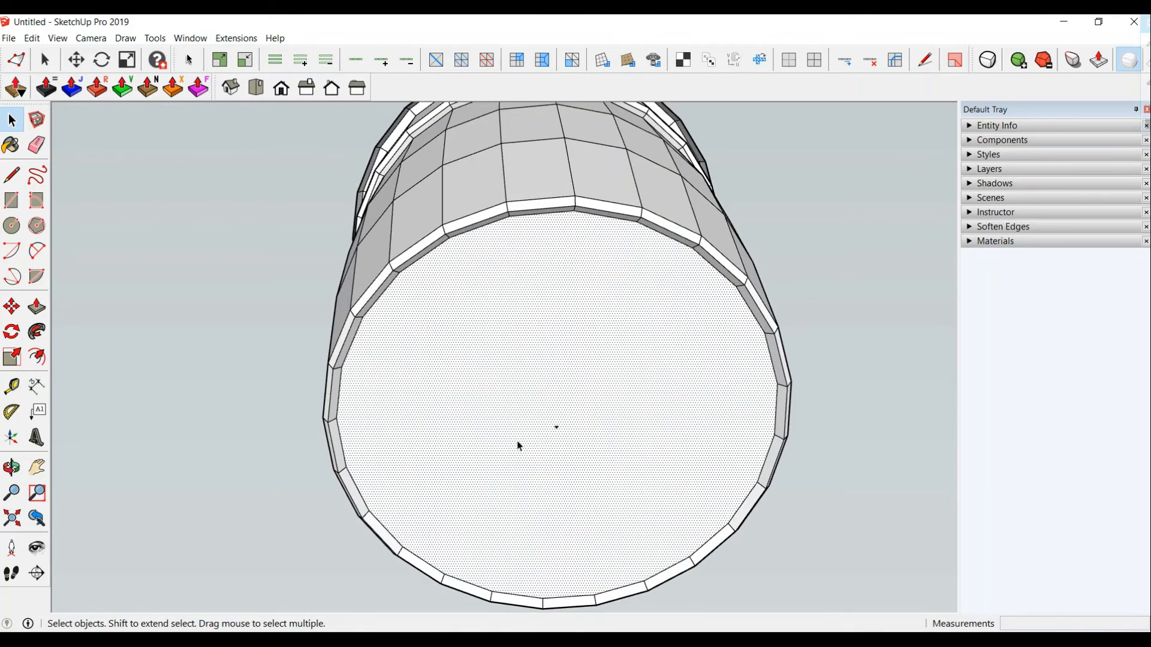
pyautogui.click(11, 225)
pyautogui.click(556, 426)
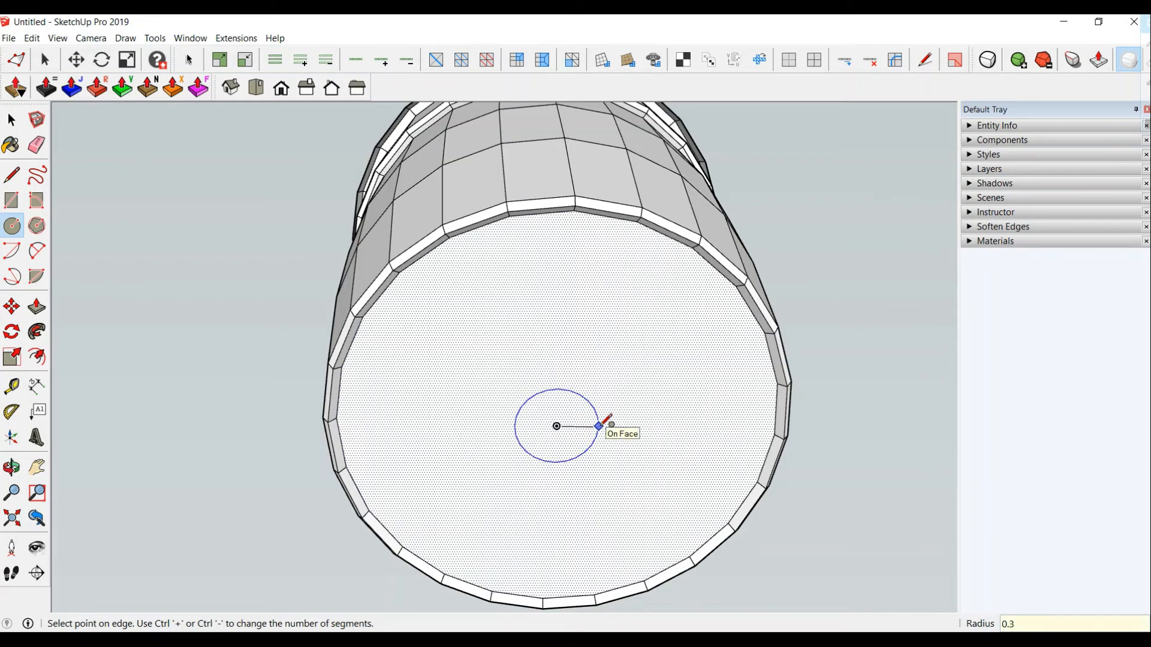
pyautogui.write('0.3')
pyautogui.press('Return')
pyautogui.press('space')
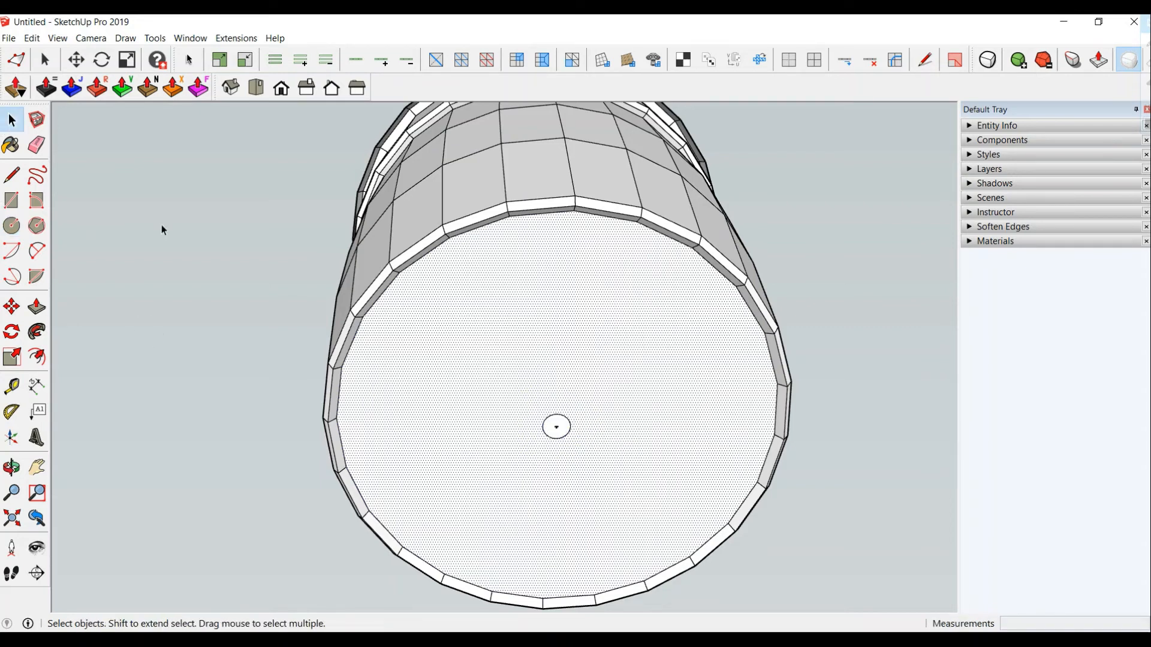
# Delete the face inside the small centre circle to open a drainage hole.
pyautogui.click(556, 428)
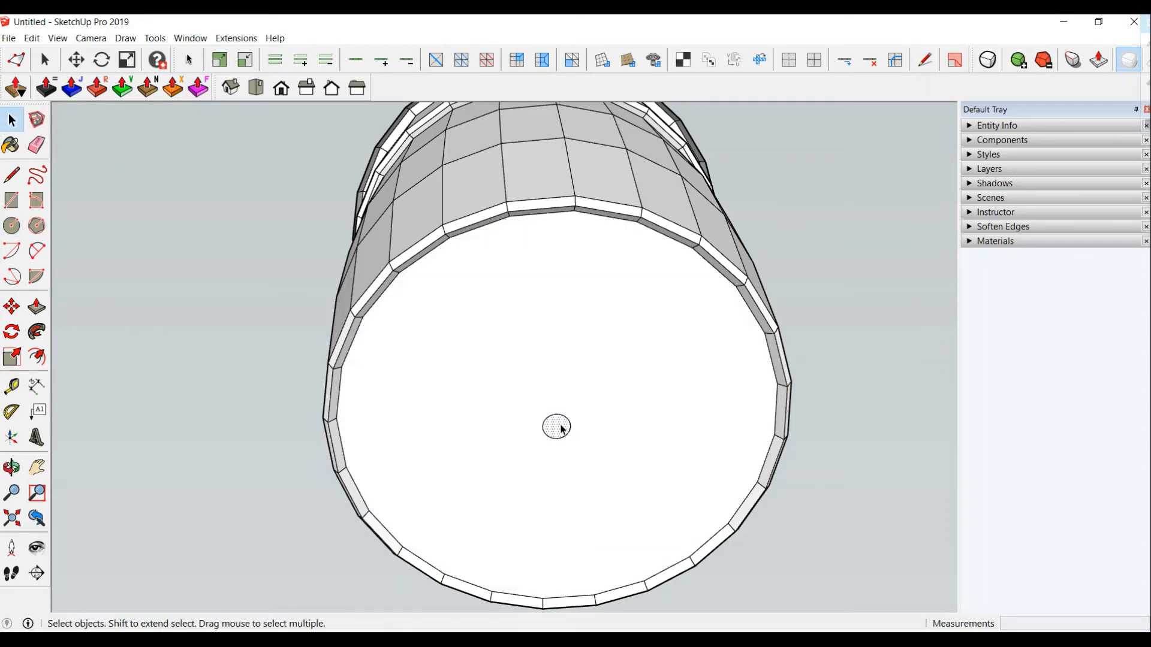
pyautogui.moveTo(561, 428); pyautogui.dragTo(448, 276, button='middle')
pyautogui.scroll(2, 456, 237)
pyautogui.scroll(-3, 444, 347)
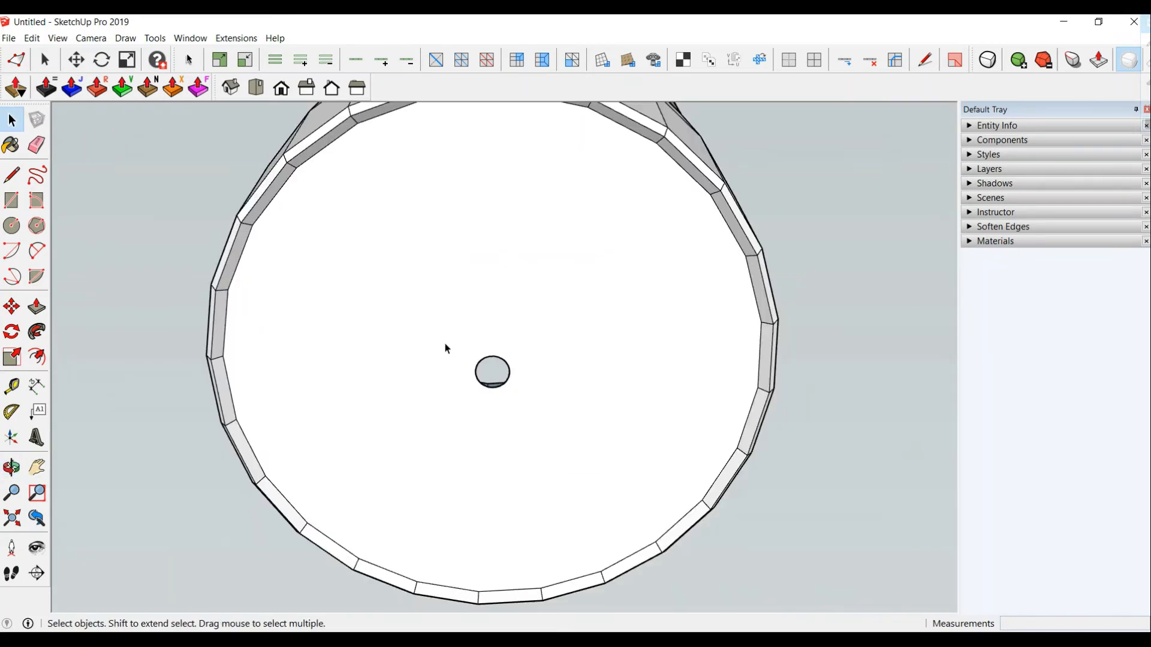
# Draw radial lines connecting each vertex of the bottom's inner ring to the corresponding vertex of the drainage hole.
pyautogui.click(12, 175)
pyautogui.click(432, 121)
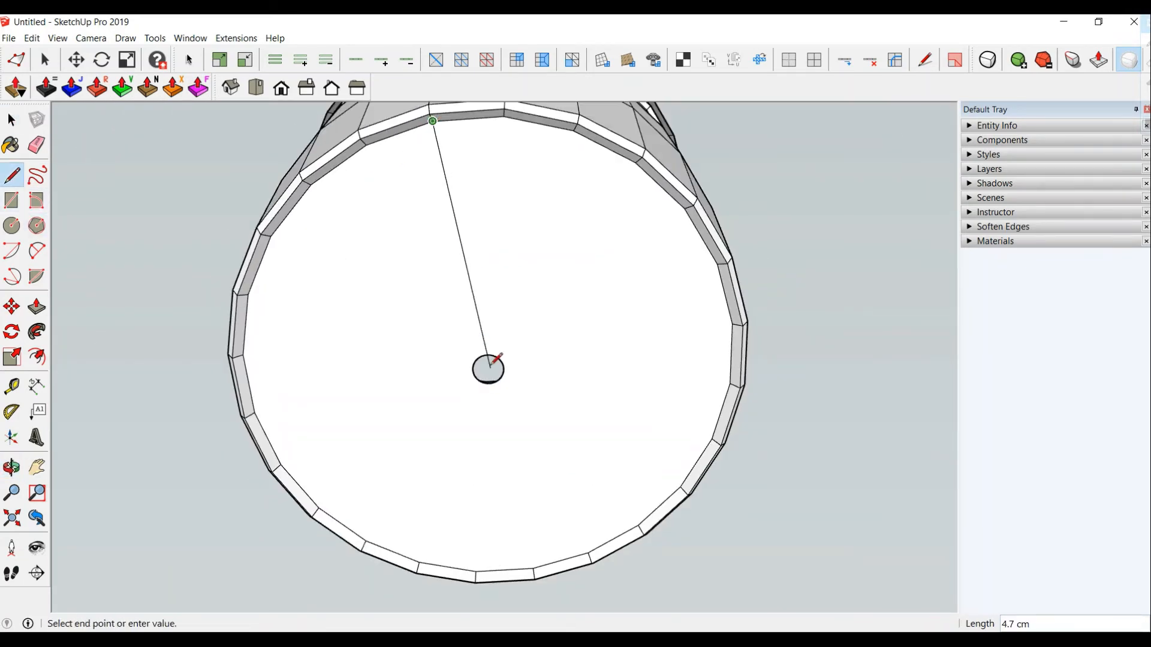
pyautogui.scroll(6, 475, 347)
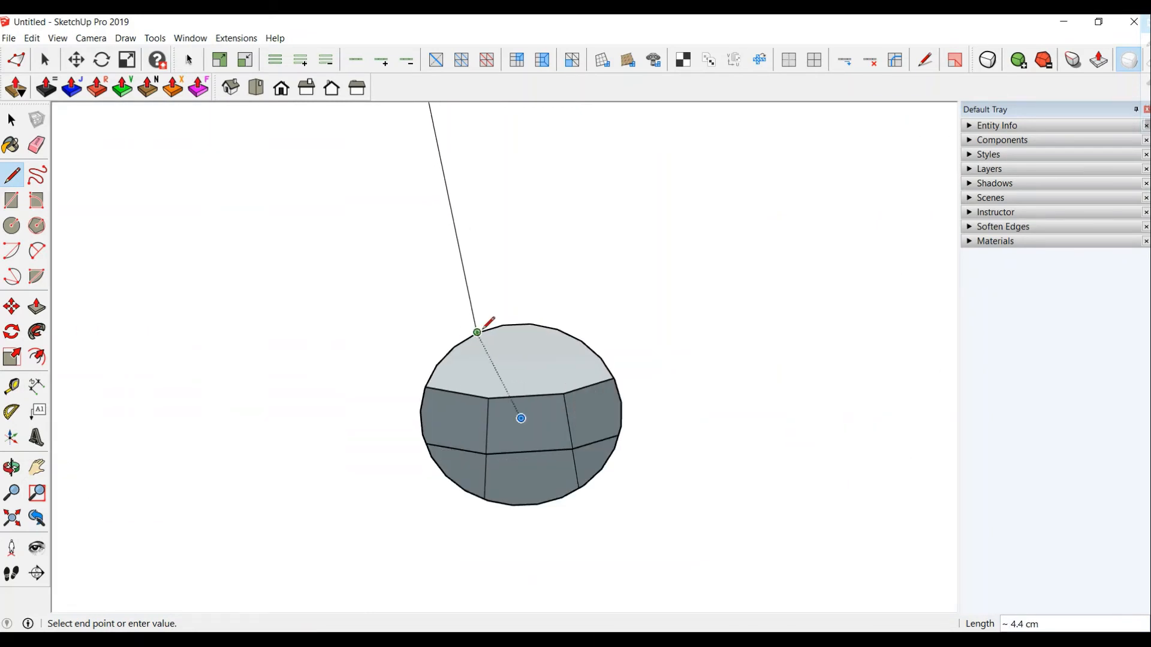
pyautogui.click(504, 324)
pyautogui.scroll(-8, 506, 321)
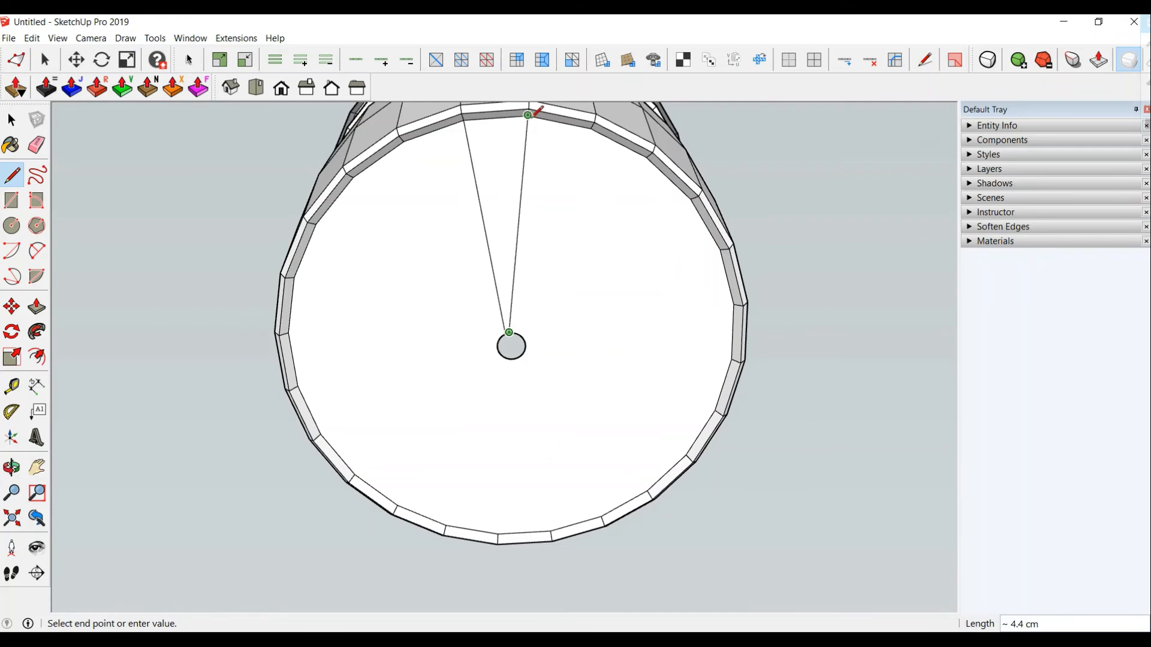
pyautogui.click(529, 112)
pyautogui.scroll(6, 511, 333)
pyautogui.click(536, 391)
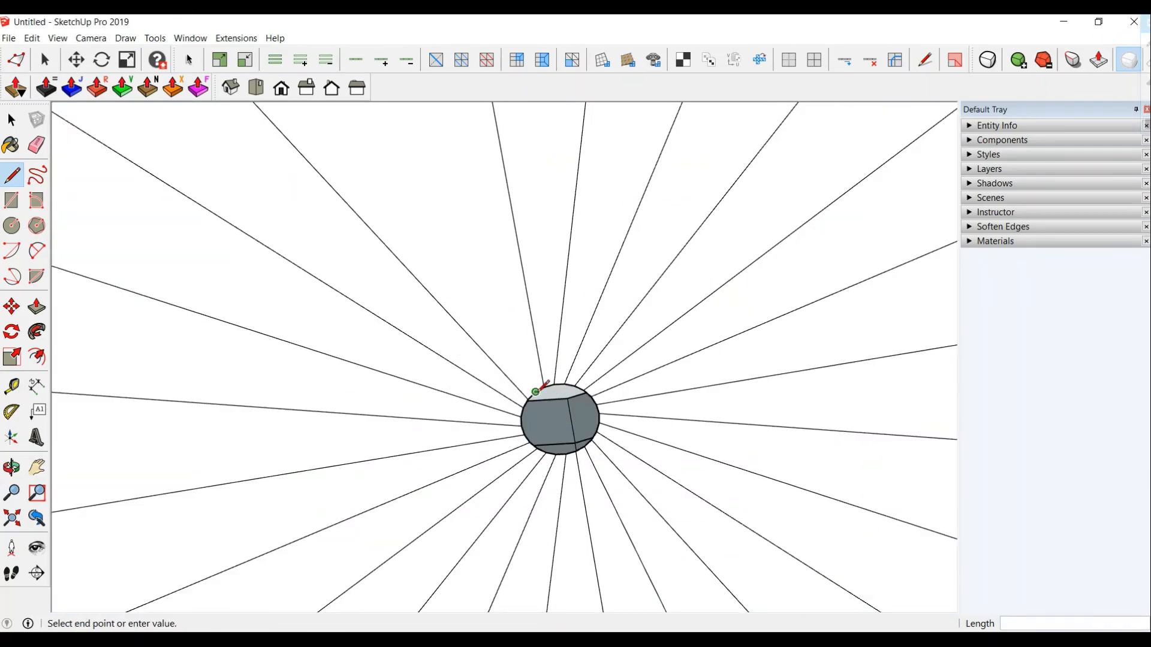
pyautogui.scroll(-5, 536, 392)
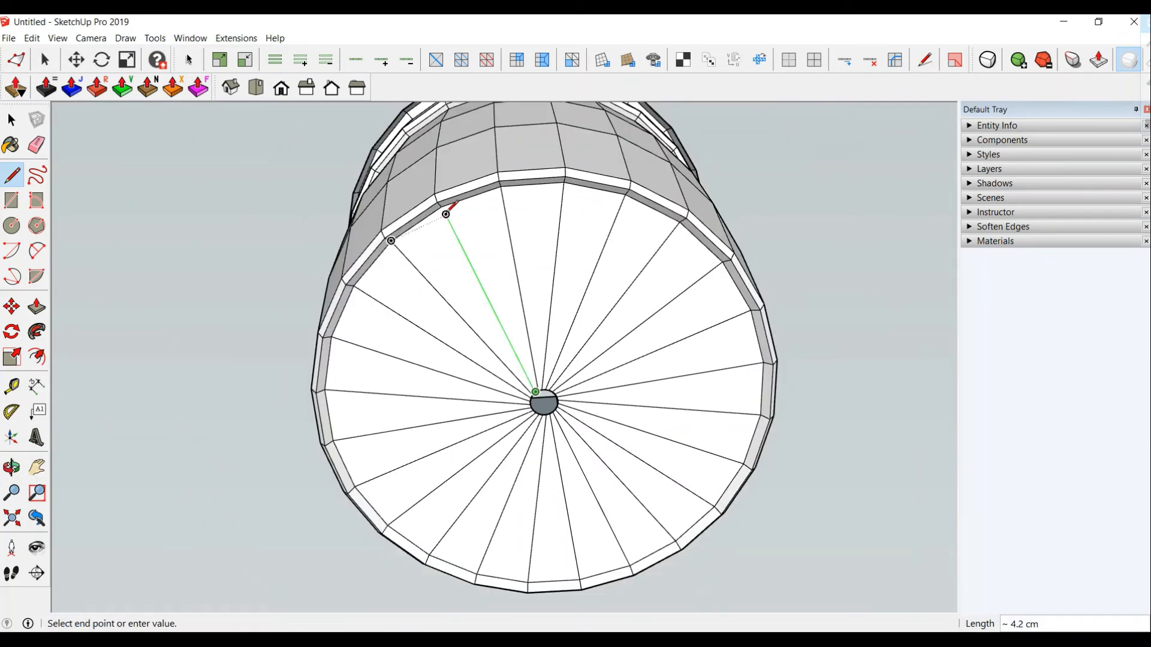
pyautogui.scroll(-8, 532, 324)
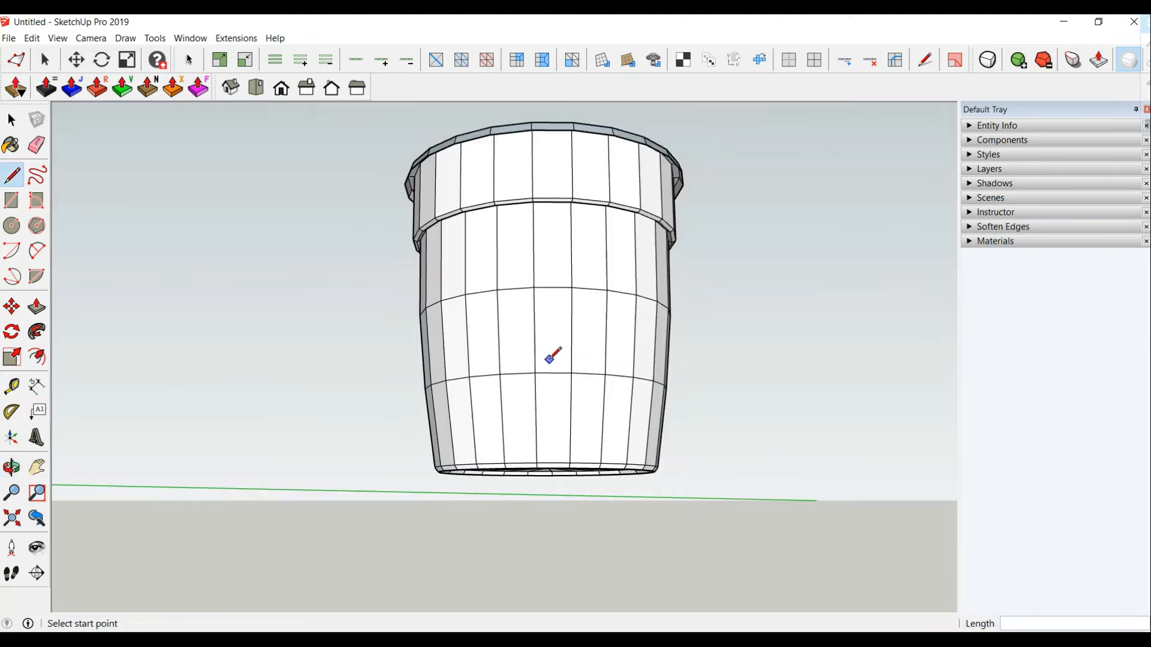
# Select all of the pot's connected geometry and thicken its walls by 0.1 cm with Joint Push Pull.
pyautogui.moveTo(547, 354); pyautogui.dragTo(564, 515, button='middle')
pyautogui.press('space')
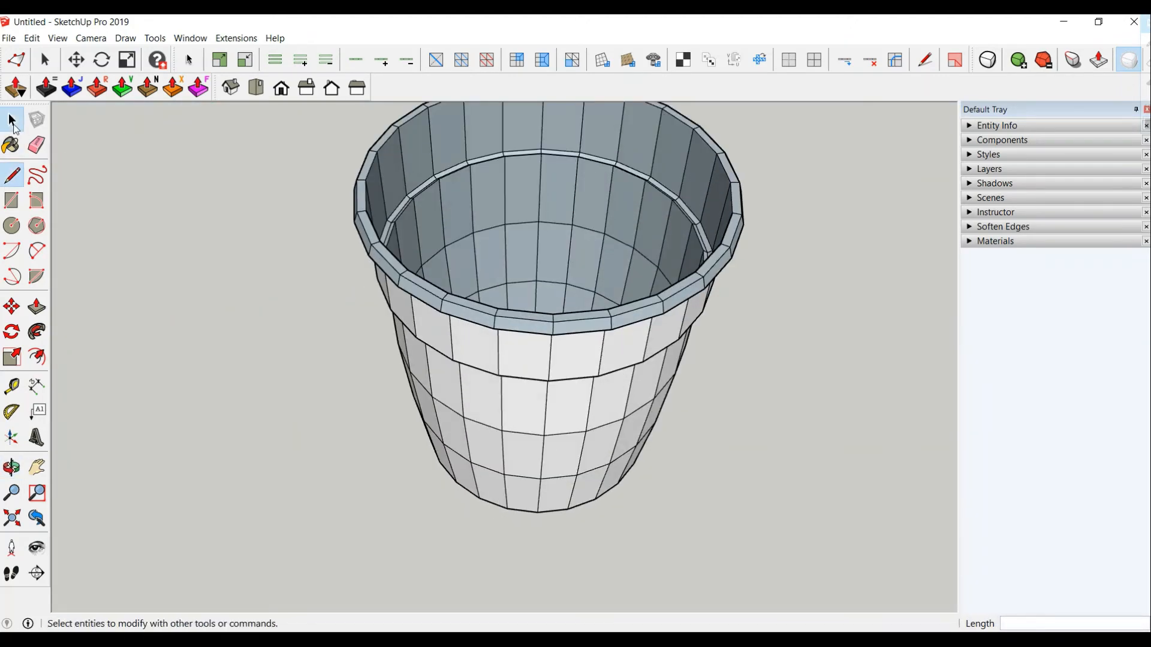
pyautogui.click(483, 130)
pyautogui.tripleClick(484, 130)
pyautogui.scroll(-3, 492, 179)
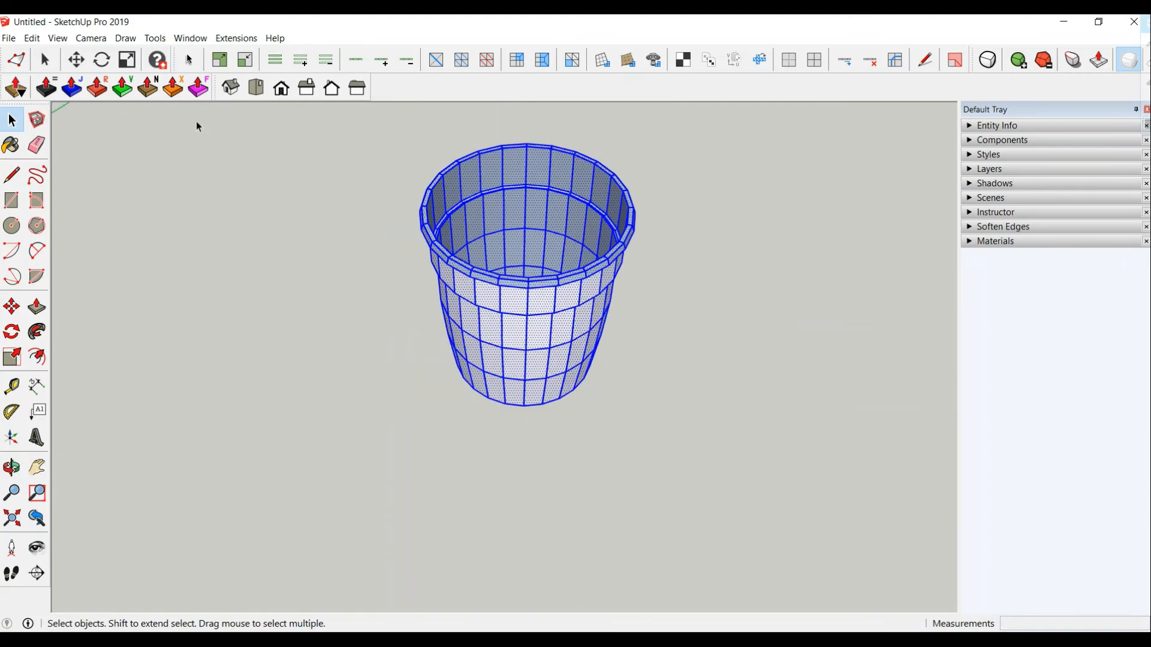
pyautogui.click(72, 89)
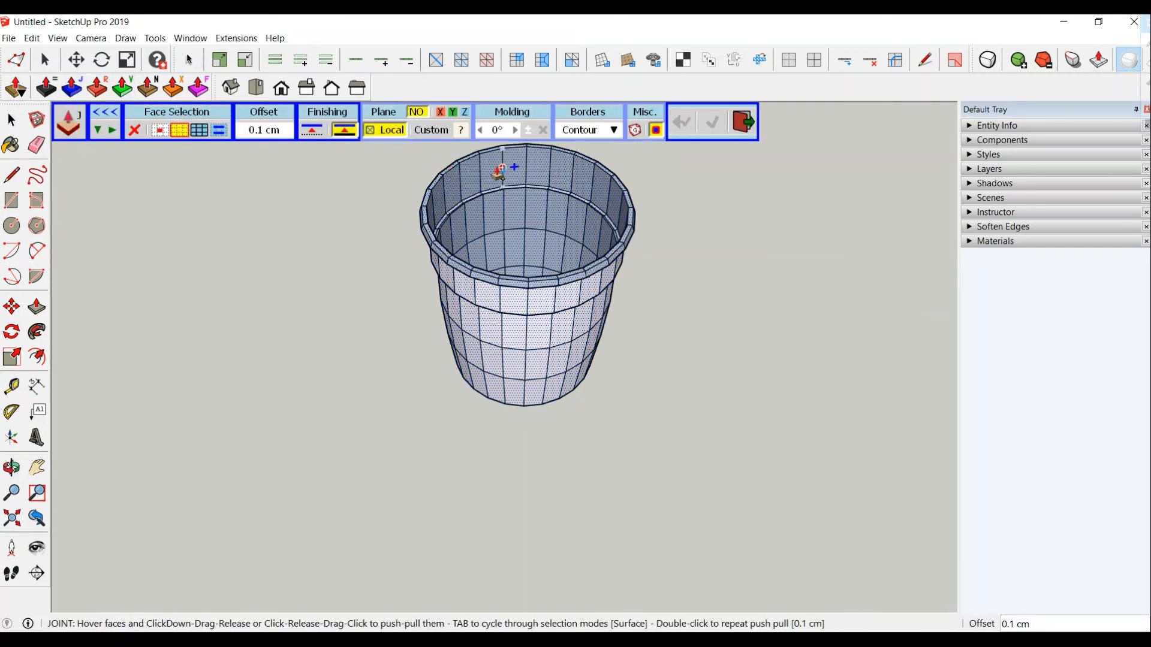
pyautogui.moveTo(499, 173); pyautogui.dragTo(507, 150)
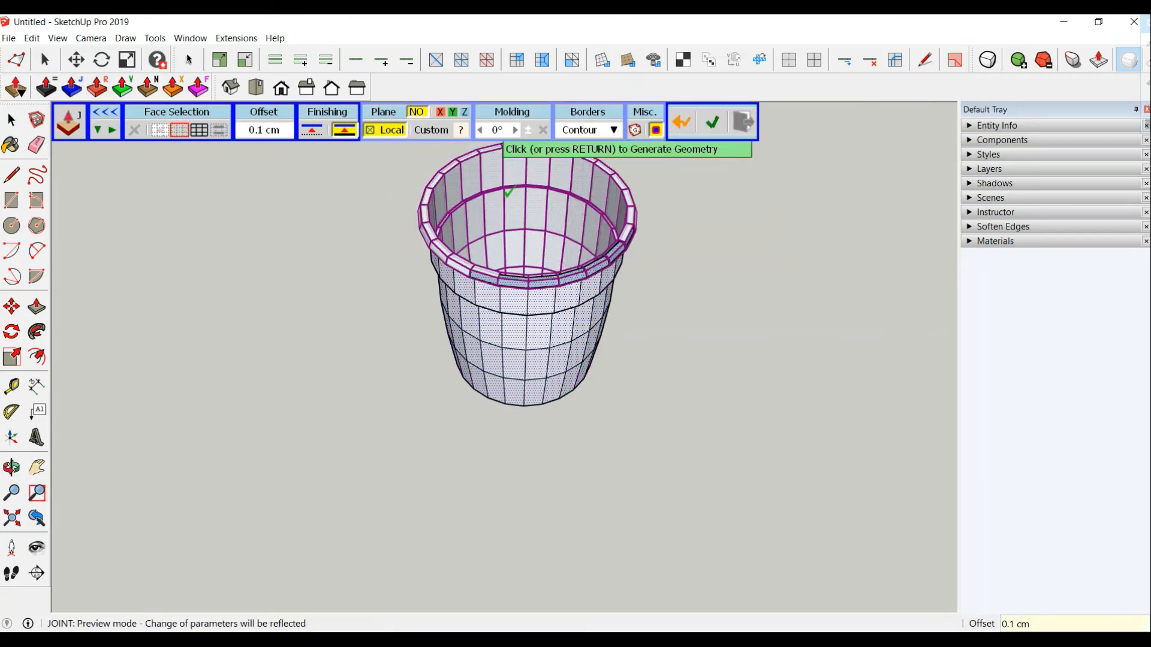
pyautogui.click(358, 187)
# Delete the face covering the drainage hole and unsmooth the quads of the whole pot.
pyautogui.moveTo(606, 398); pyautogui.dragTo(499, 130, button='middle')
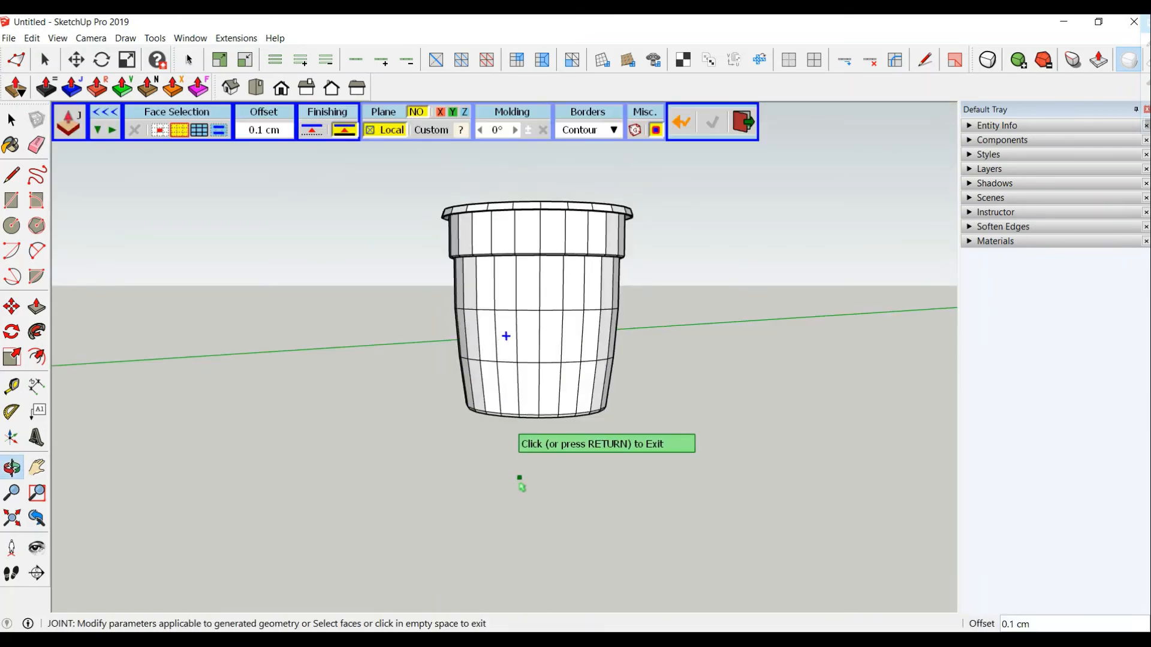
pyautogui.moveTo(519, 477); pyautogui.dragTo(576, 419, button='middle')
pyautogui.scroll(6, 527, 398)
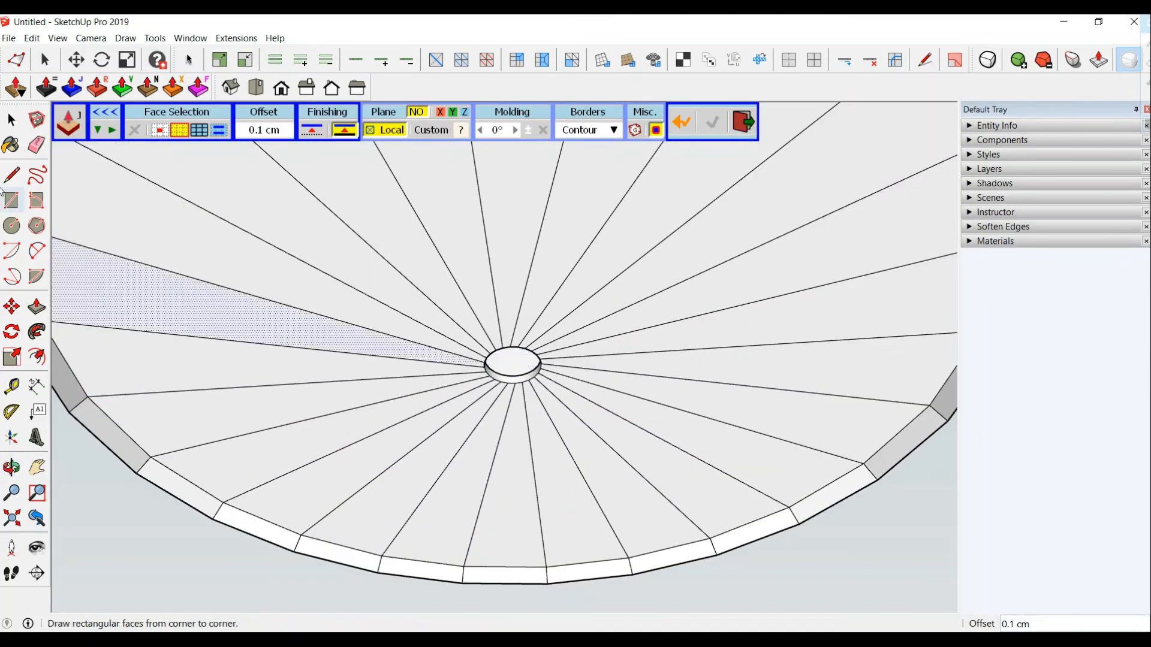
pyautogui.click(11, 120)
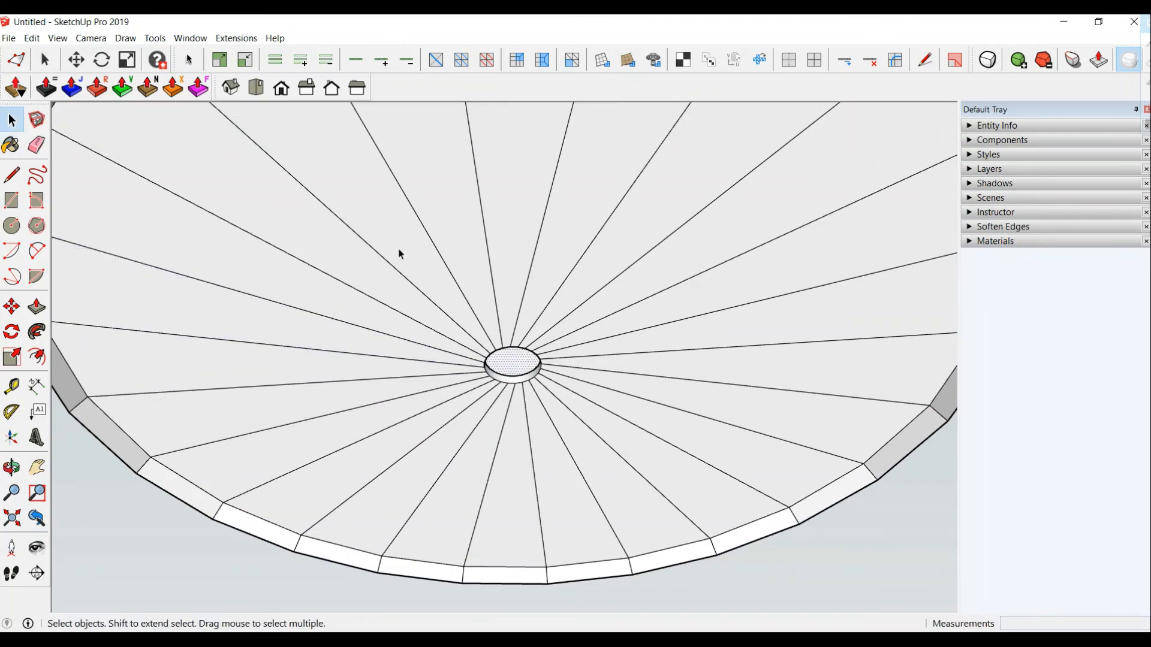
pyautogui.tripleClick(414, 274)
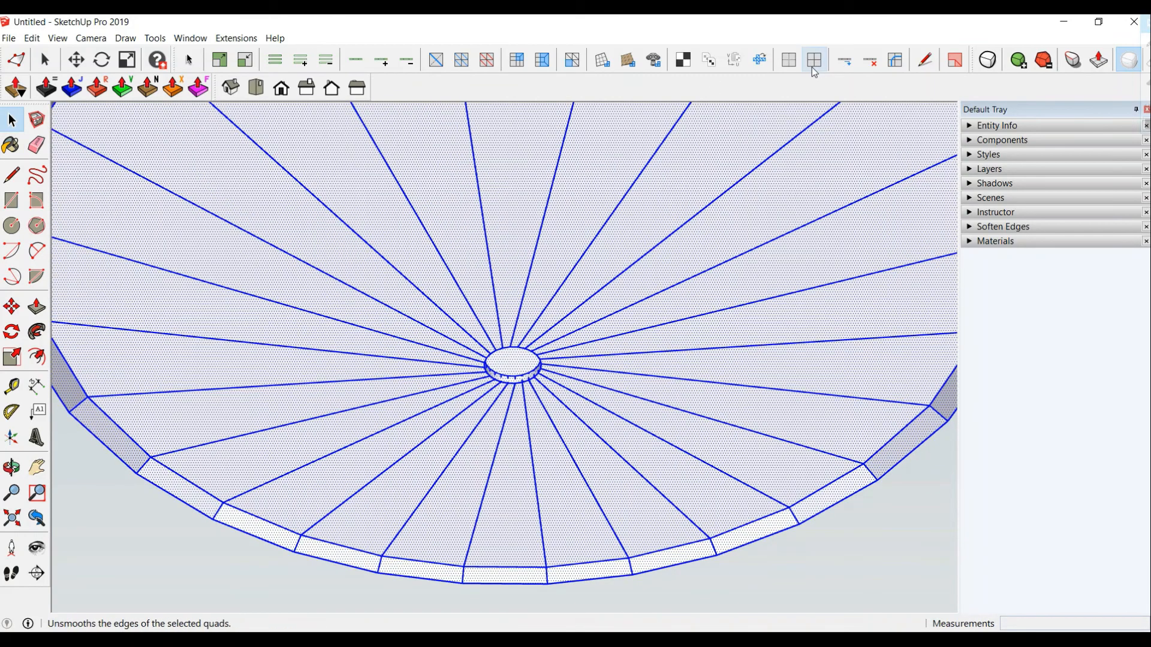
pyautogui.scroll(5, 527, 437)
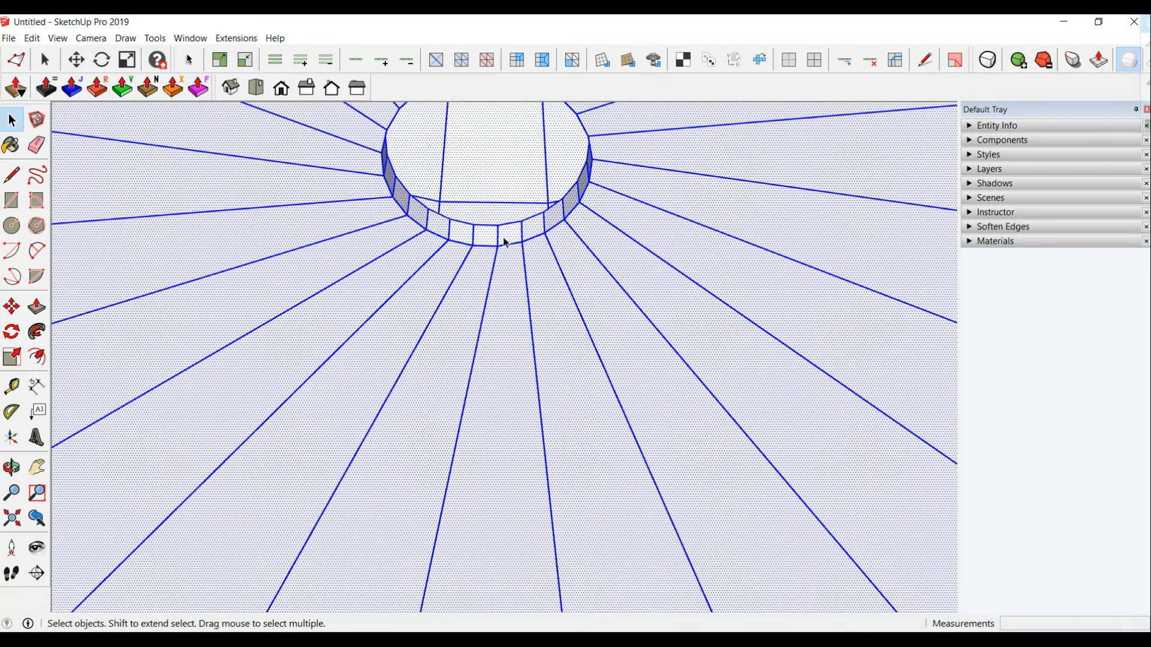
# Select the ring of short vertical edges around the drainage hole's wall and insert an edge loop through it.
pyautogui.click(498, 244)
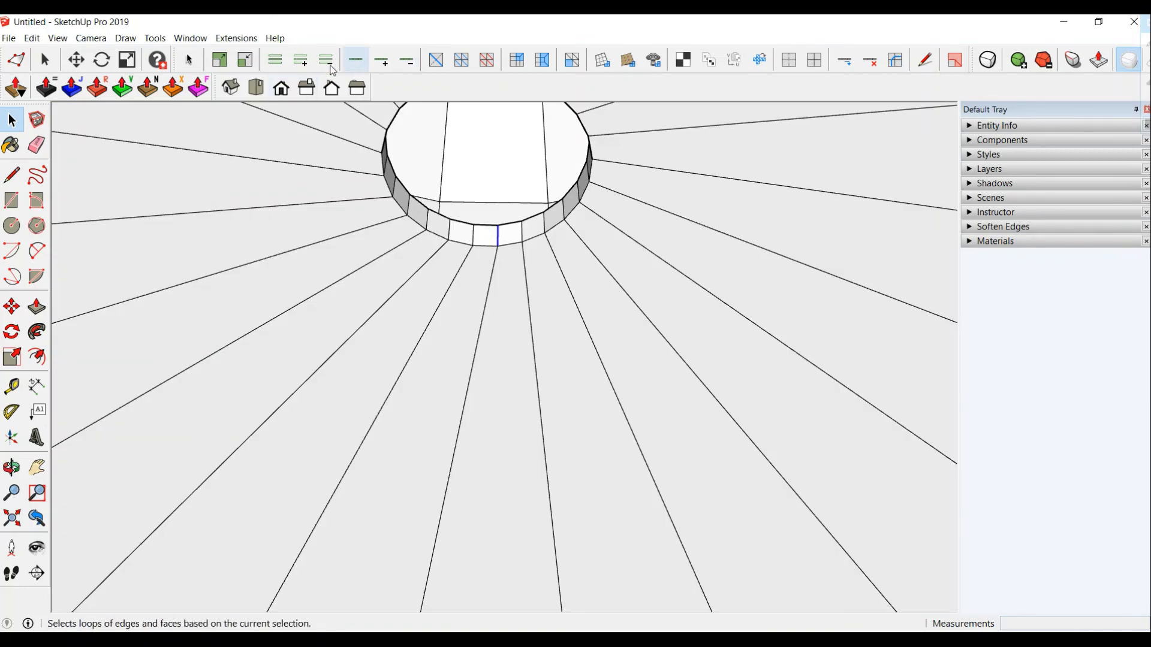
pyautogui.click(276, 64)
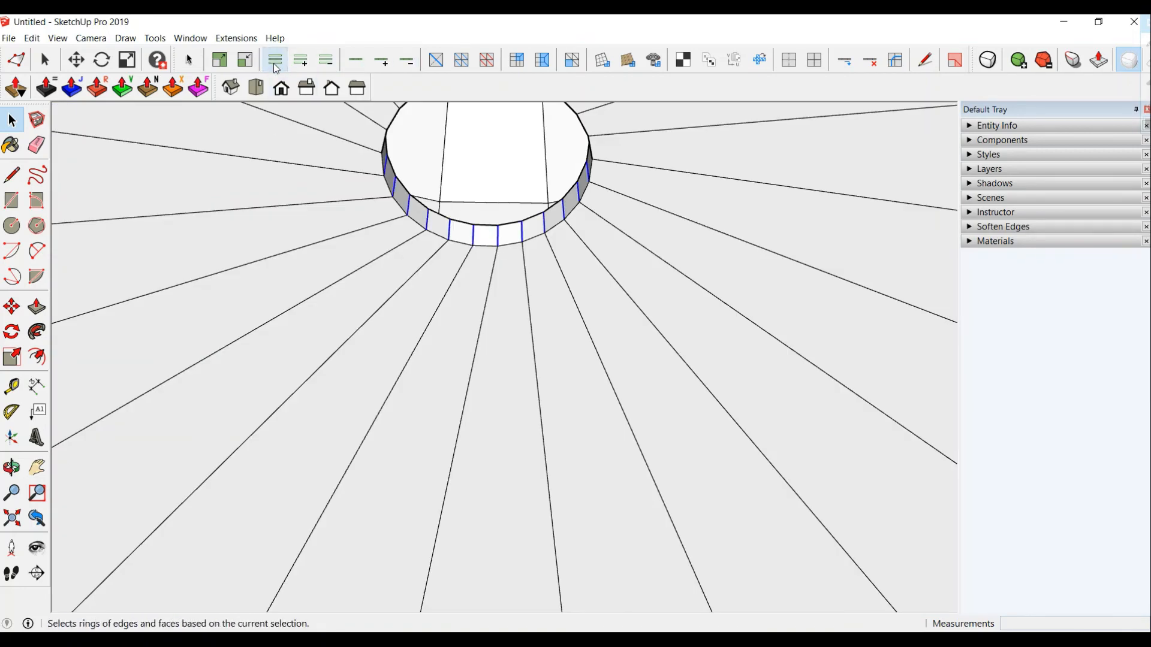
pyautogui.click(845, 61)
pyautogui.scroll(-8, 685, 326)
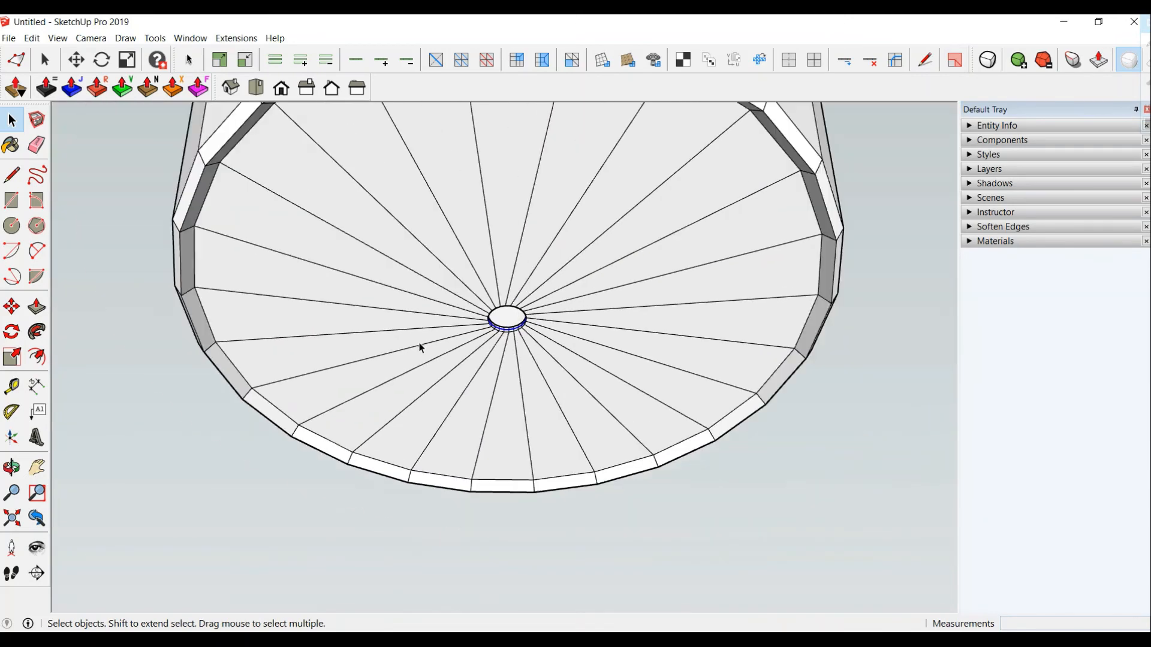
# Select all of the pot's connected geometry and make it a group.
pyautogui.moveTo(591, 322); pyautogui.dragTo(547, 357, button='middle')
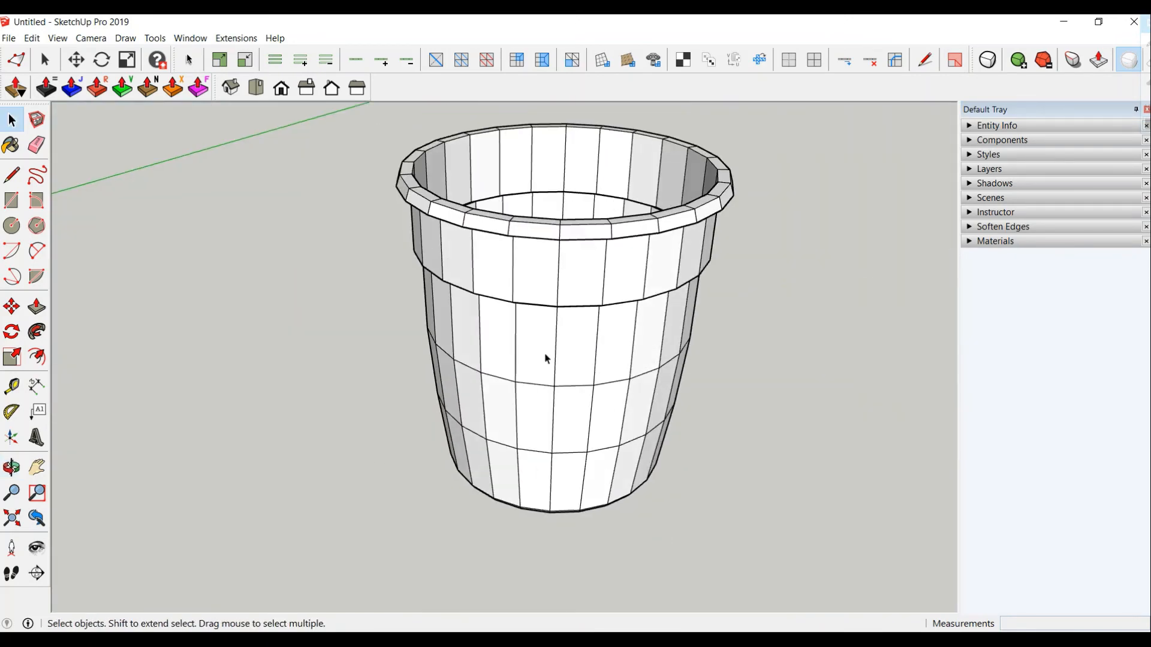
pyautogui.tripleClick(533, 281)
pyautogui.rightClick(532, 265)
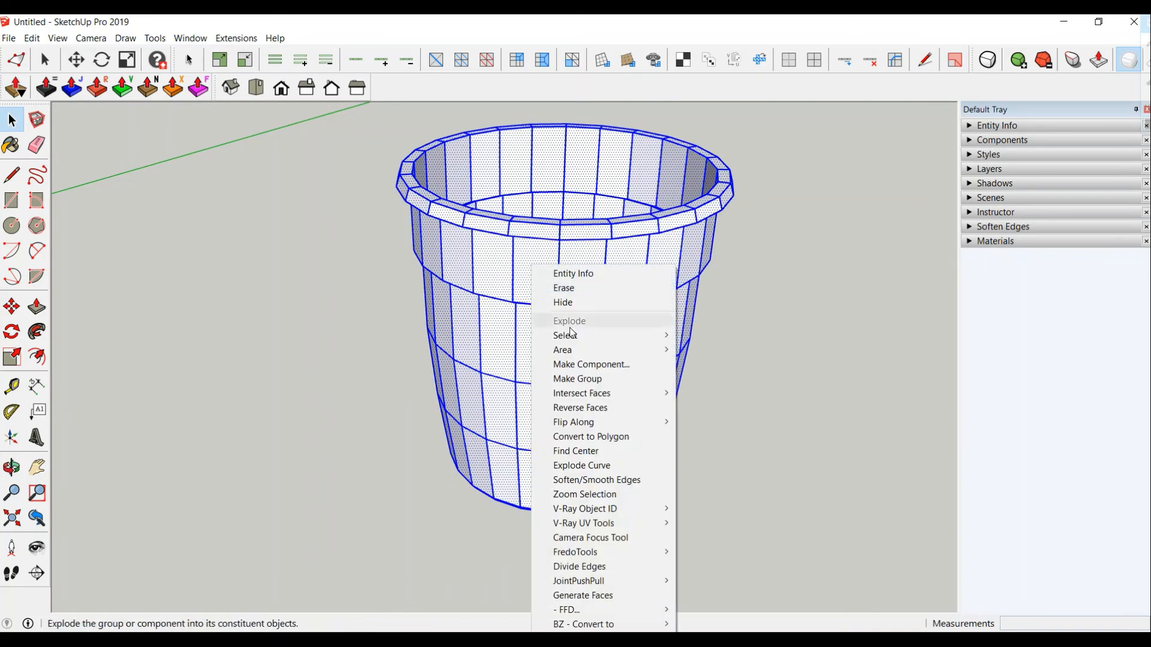
pyautogui.click(602, 379)
pyautogui.scroll(-3, 538, 433)
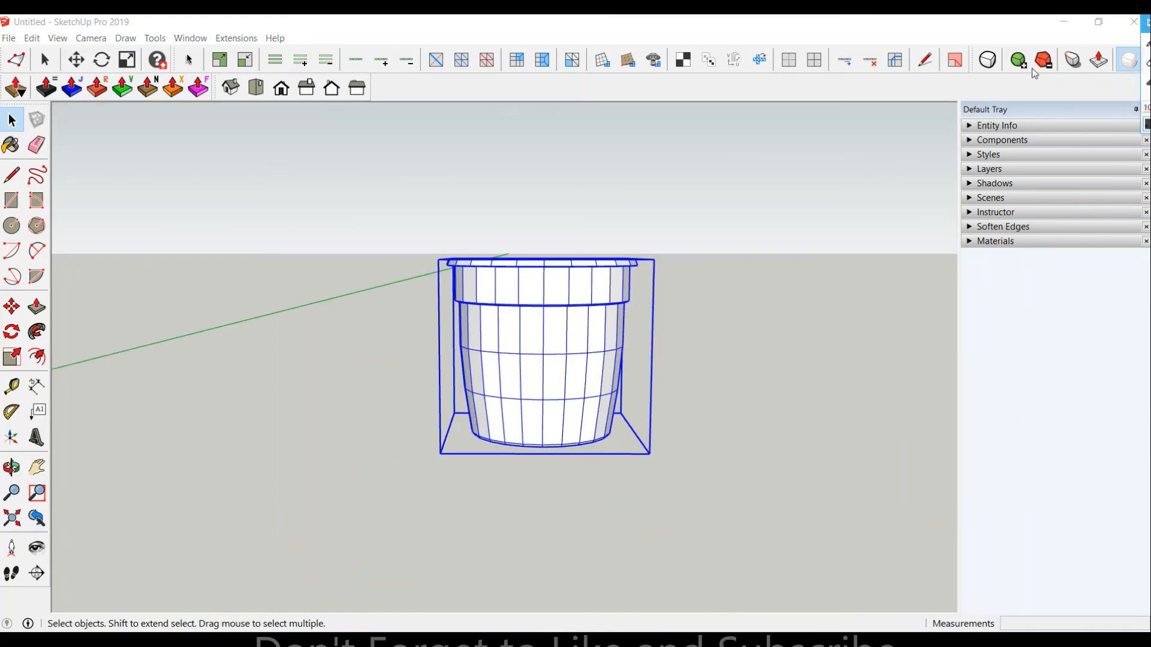
# Turn on subdivision for the pot group and hide its mesh lines.
pyautogui.click(989, 60)
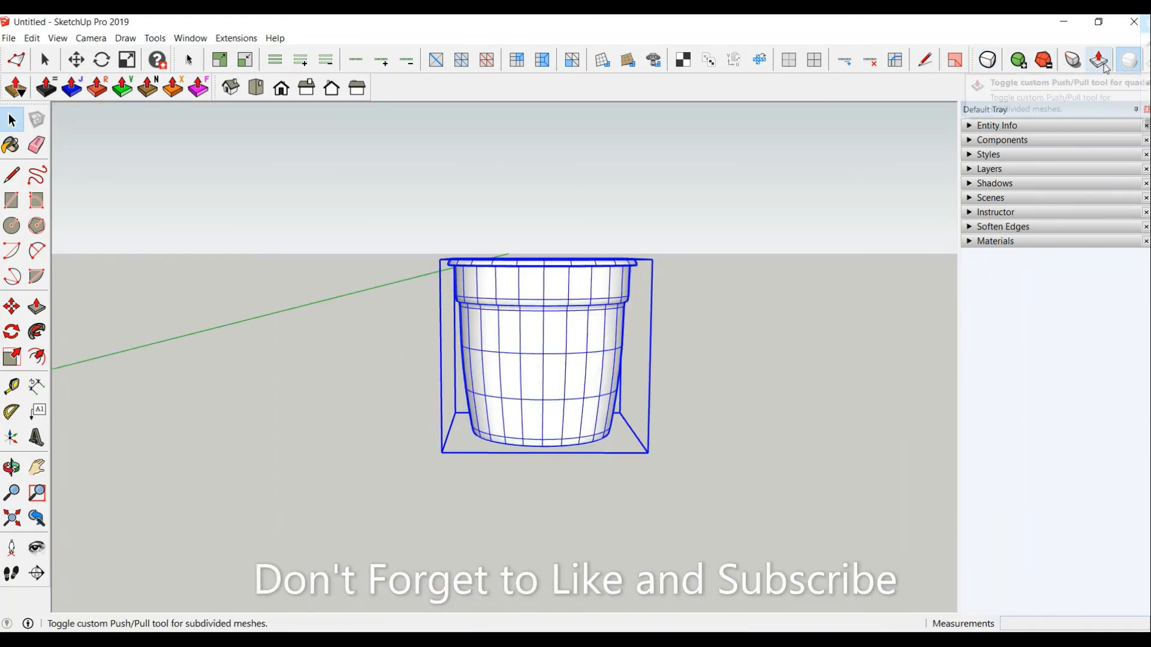
pyautogui.click(1127, 60)
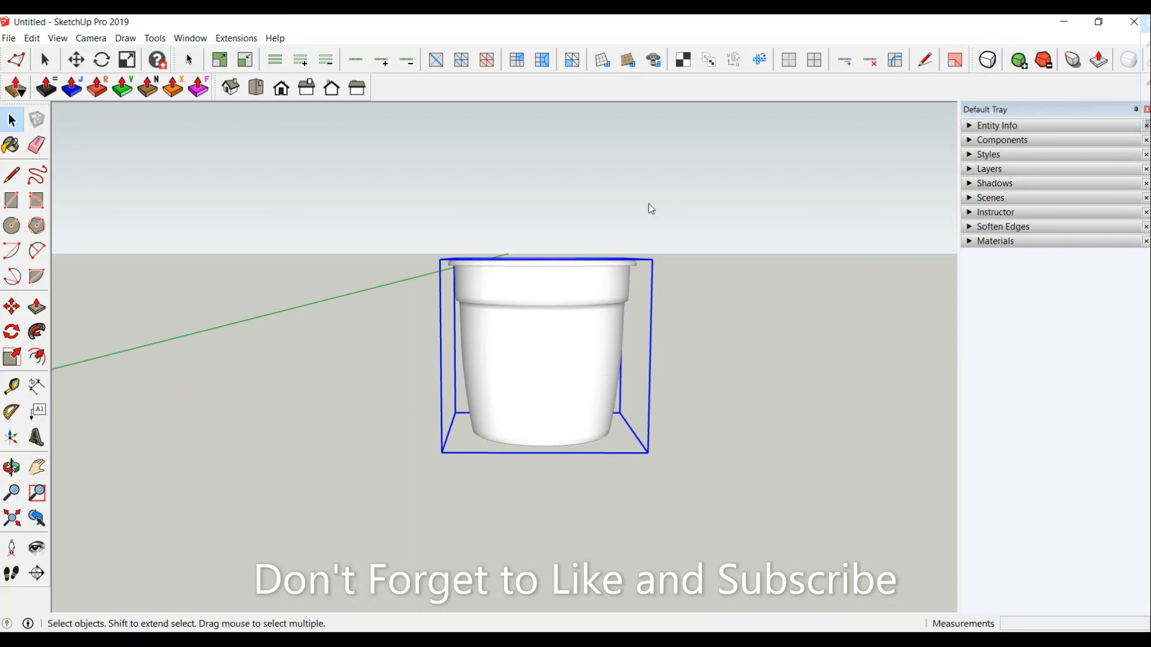
pyautogui.moveTo(625, 224); pyautogui.dragTo(551, 528, button='middle')
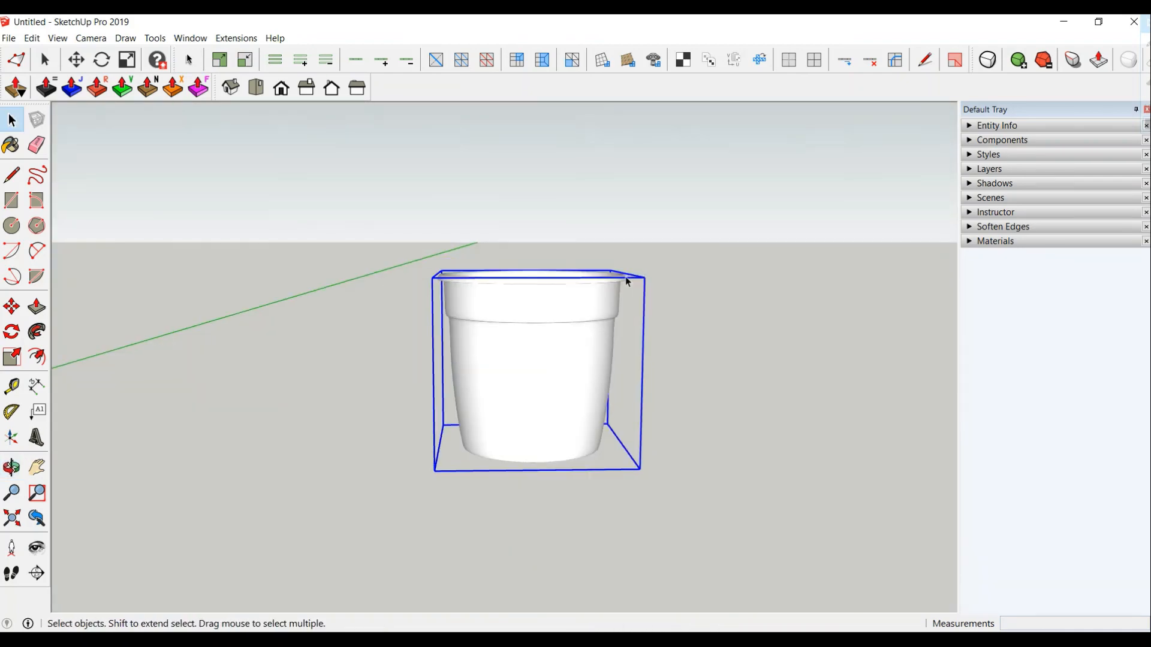
# Paint the pot group with the material Color B03 and deselect it.
pyautogui.moveTo(625, 276); pyautogui.dragTo(625, 365, button='middle')
pyautogui.click(1076, 243)
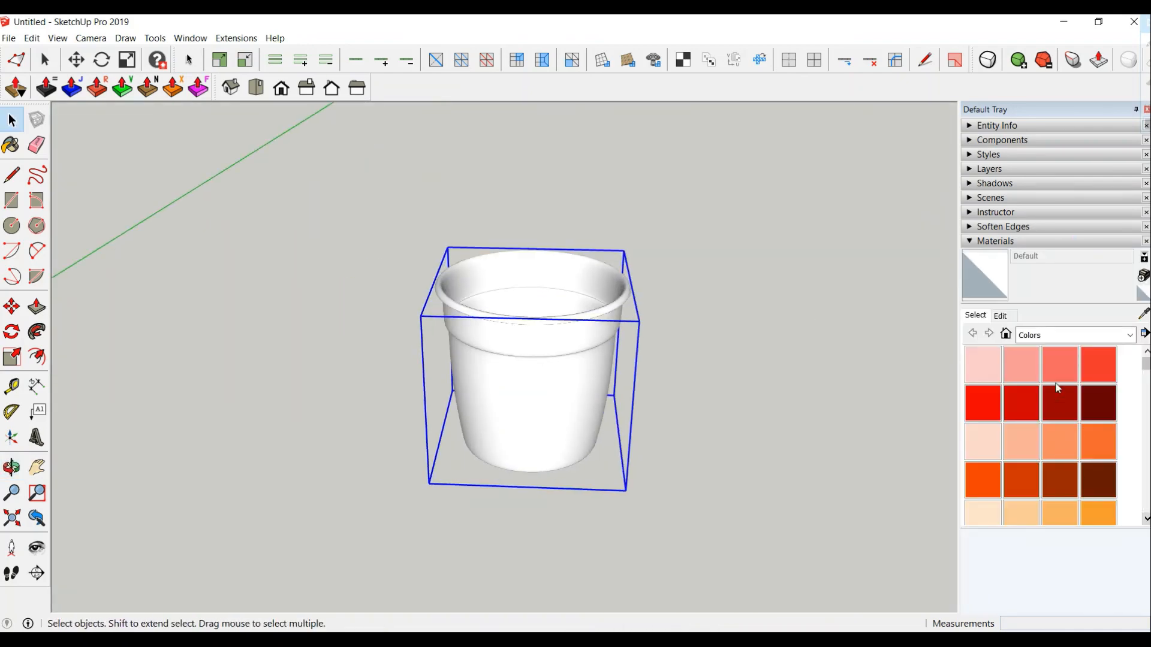
pyautogui.click(1063, 465)
pyautogui.click(558, 388)
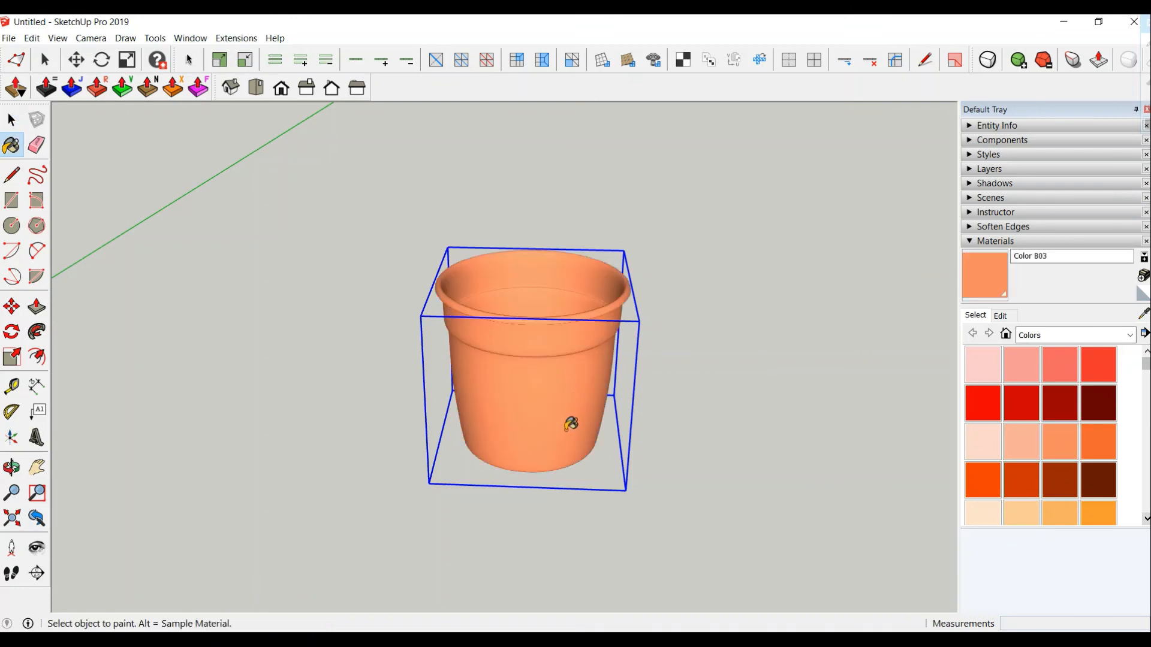
pyautogui.moveTo(545, 424)
pyautogui.mouseDown(button='middle')
pyautogui.moveTo(694, 301)
pyautogui.moveTo(206, 205)
pyautogui.moveTo(393, 261)
pyautogui.moveTo(398, 226)
pyautogui.moveTo(570, 272)
pyautogui.moveTo(768, 282)
pyautogui.moveTo(708, 478)
pyautogui.mouseUp(button='middle')
pyautogui.press('space')
pyautogui.click(214, 231)
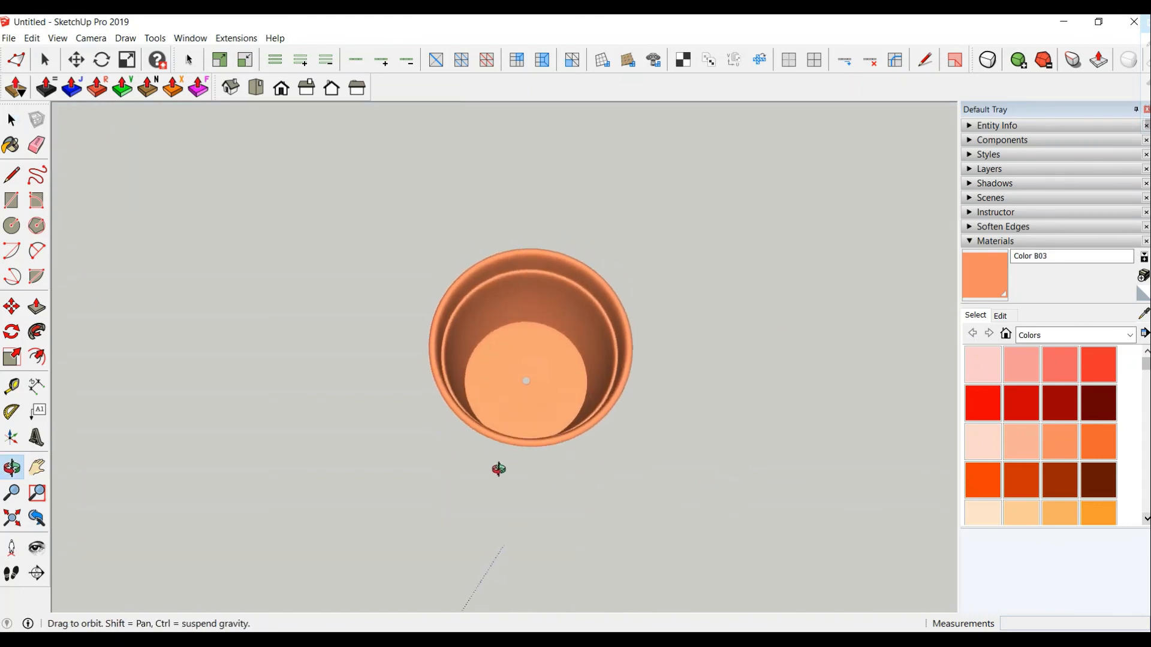